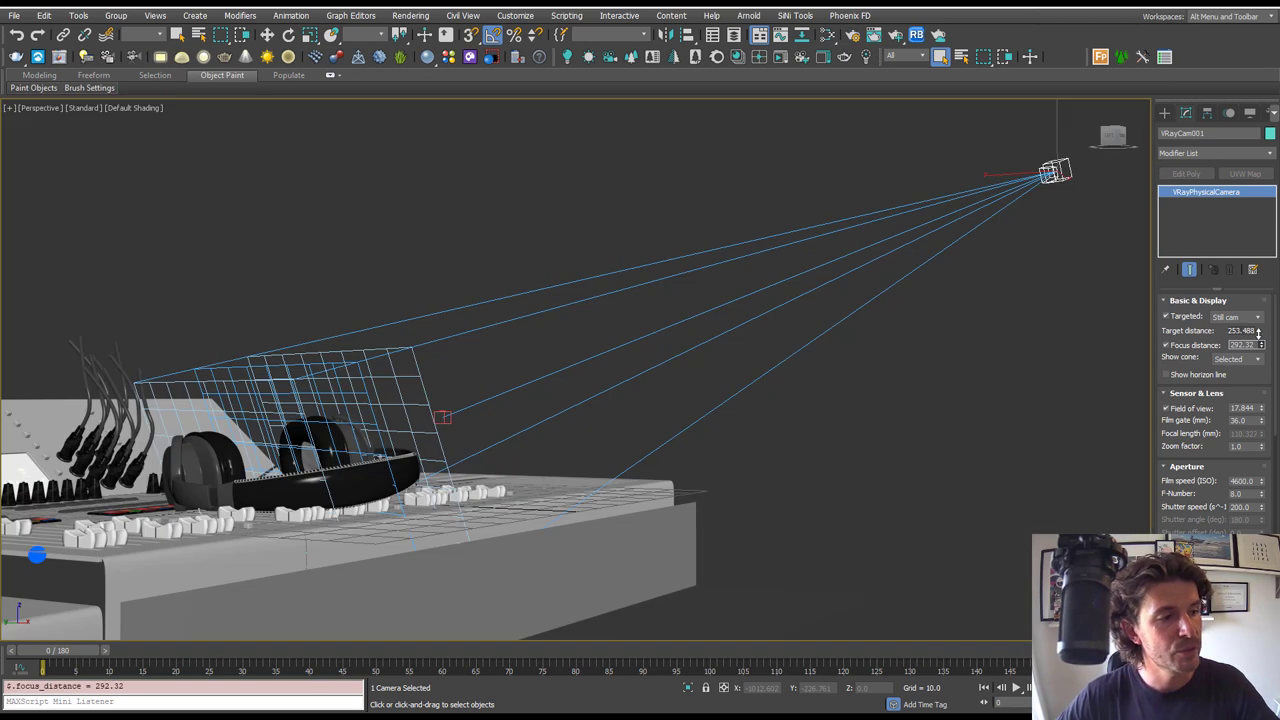
Step: Pull the VRayPhysicalCamera focus distance in to about 252 and start the IPR render
drag(1261, 347, 1261, 342)
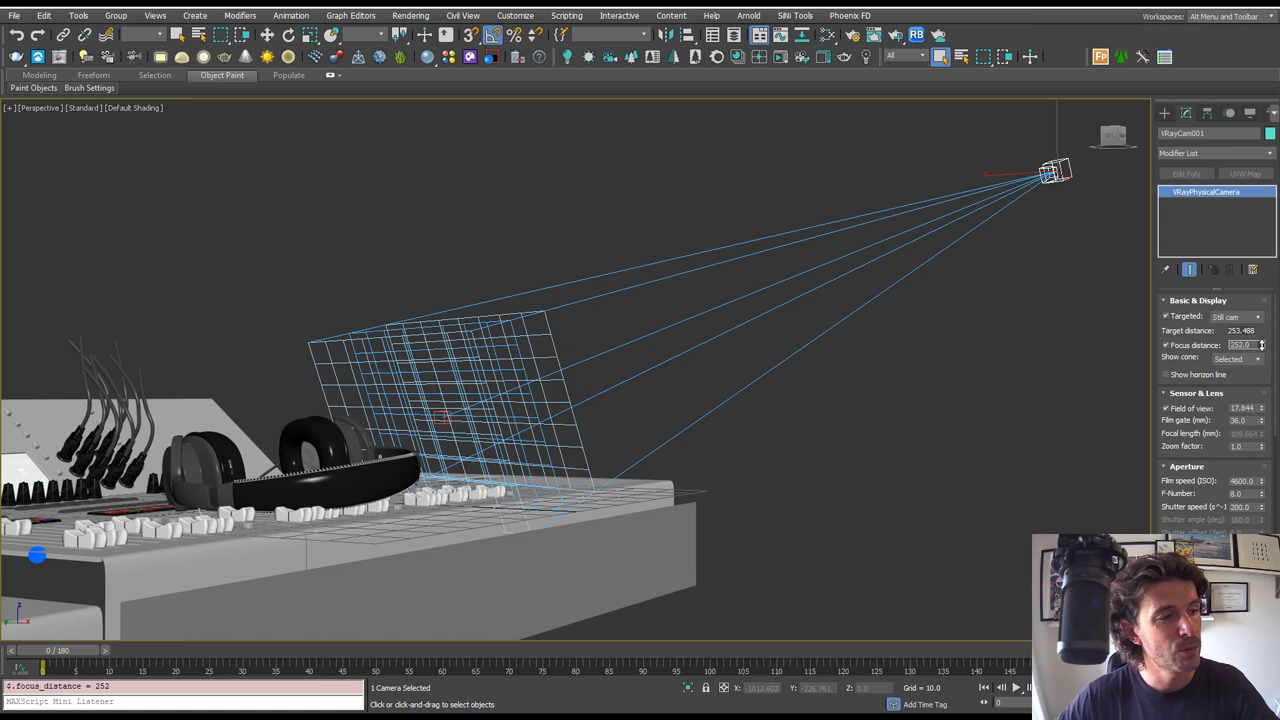
alt+click(340, 336)
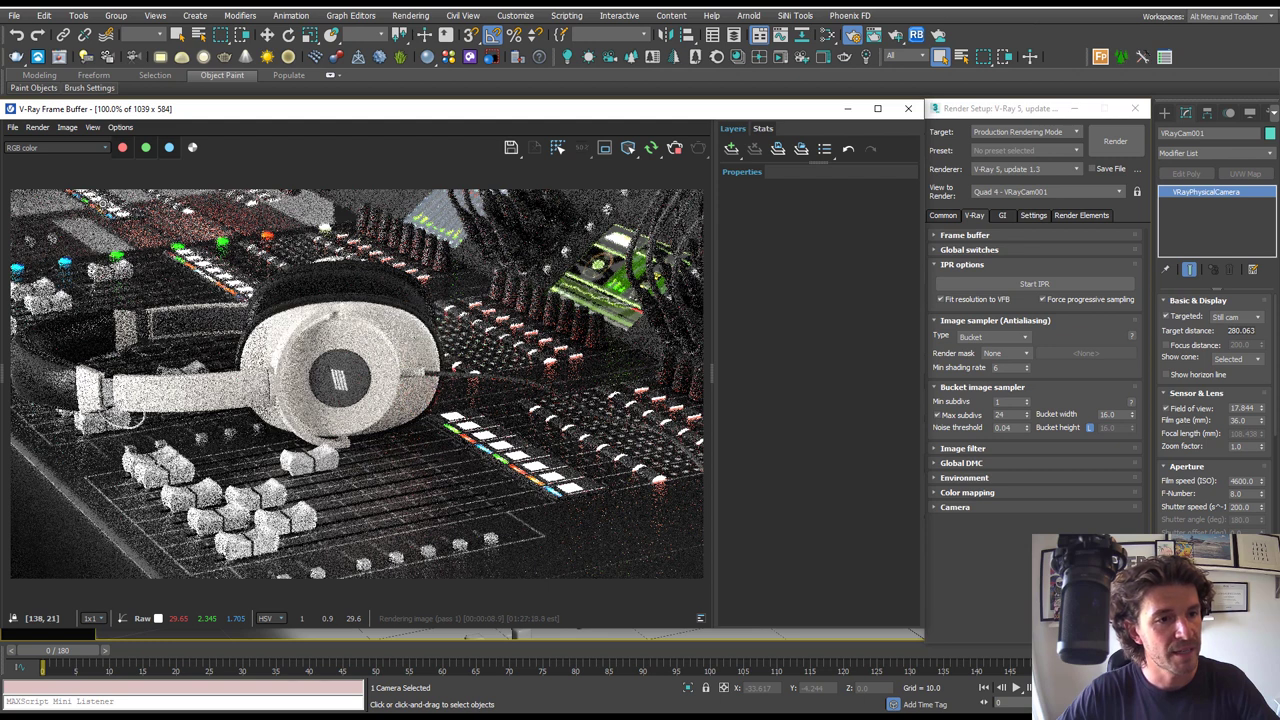
Step: Refocus the camera on the mixer's far end, then back onto the headphones at 253.488
alt+click(102, 205)
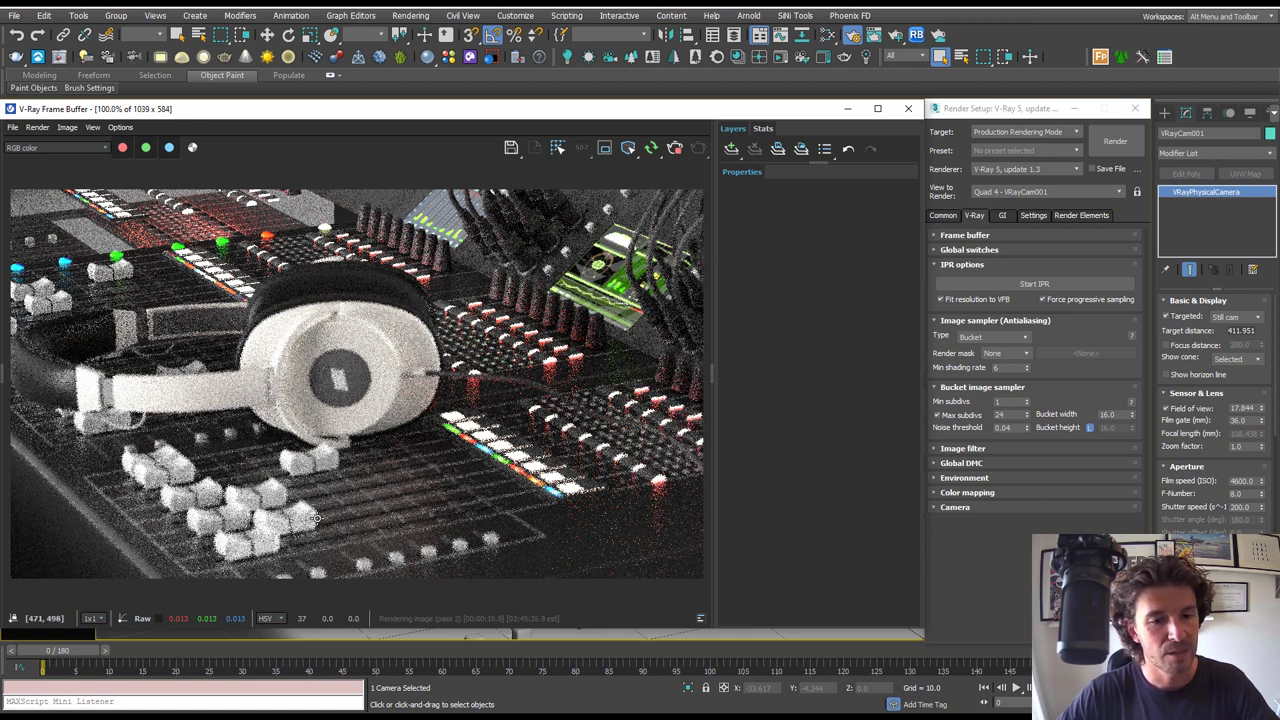
click(250, 546)
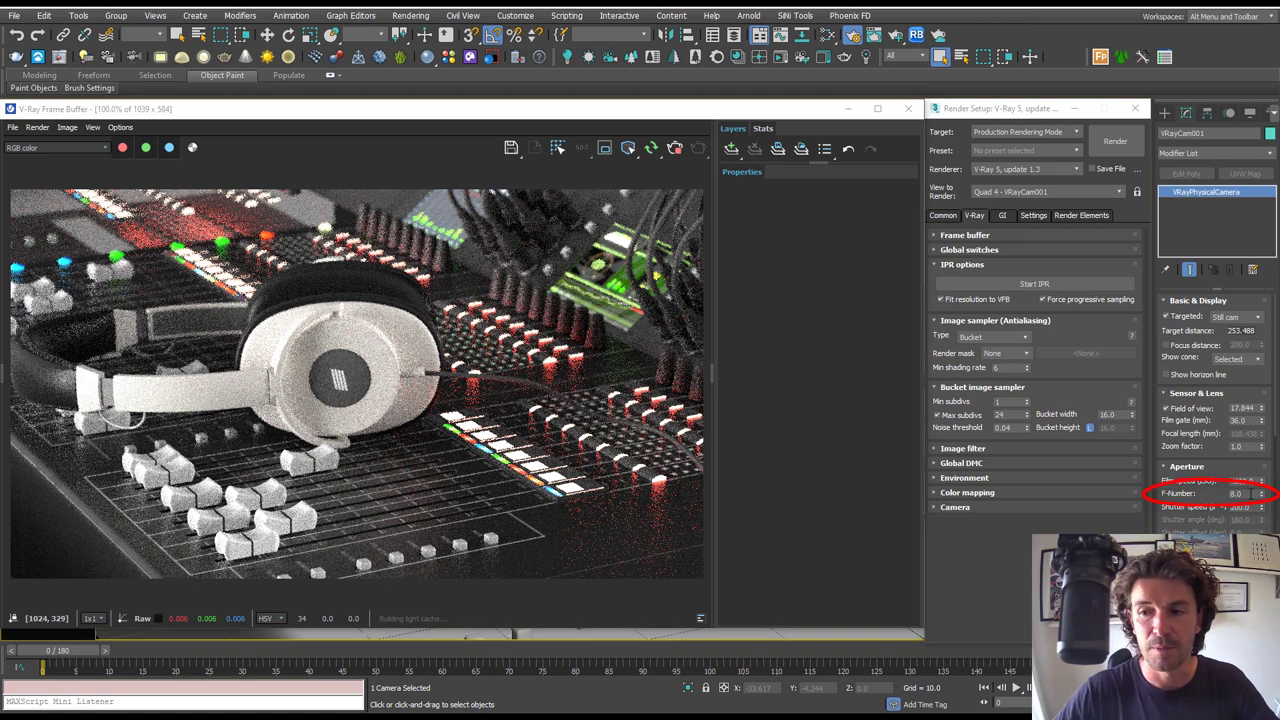
Step: Set the camera F-Number to 4.0
click(1238, 493)
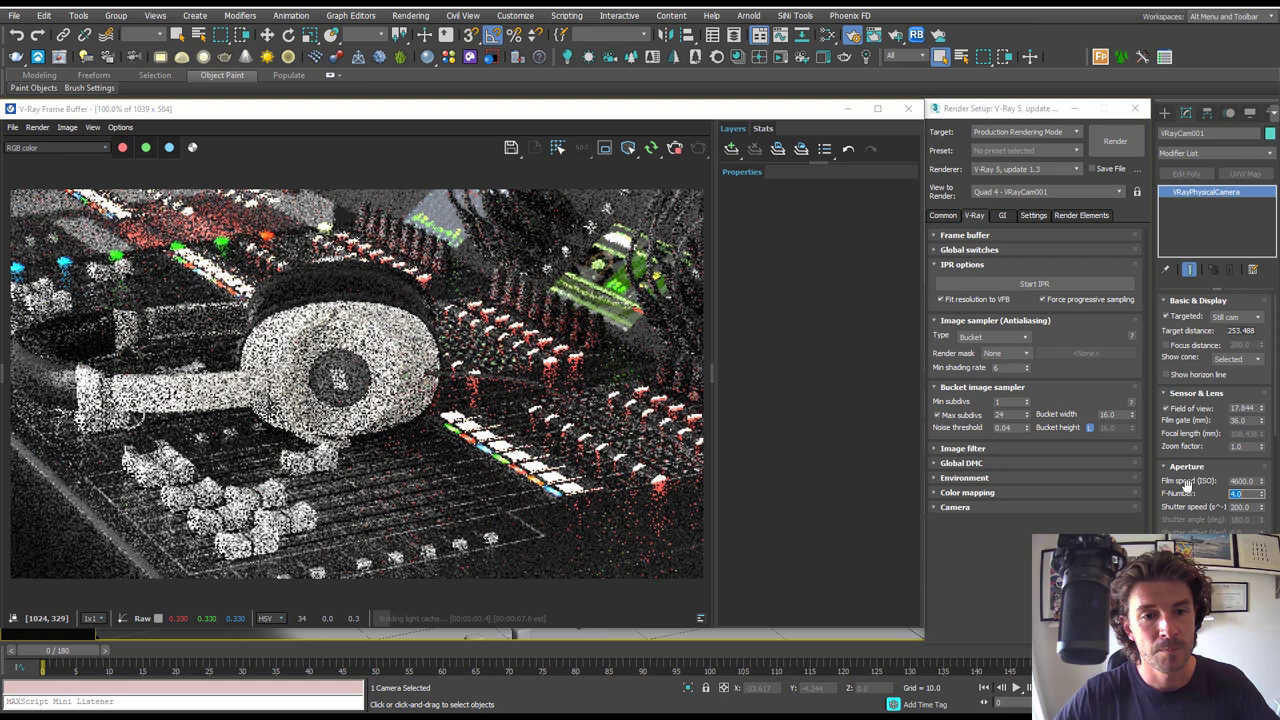
text(4)
key(Return)
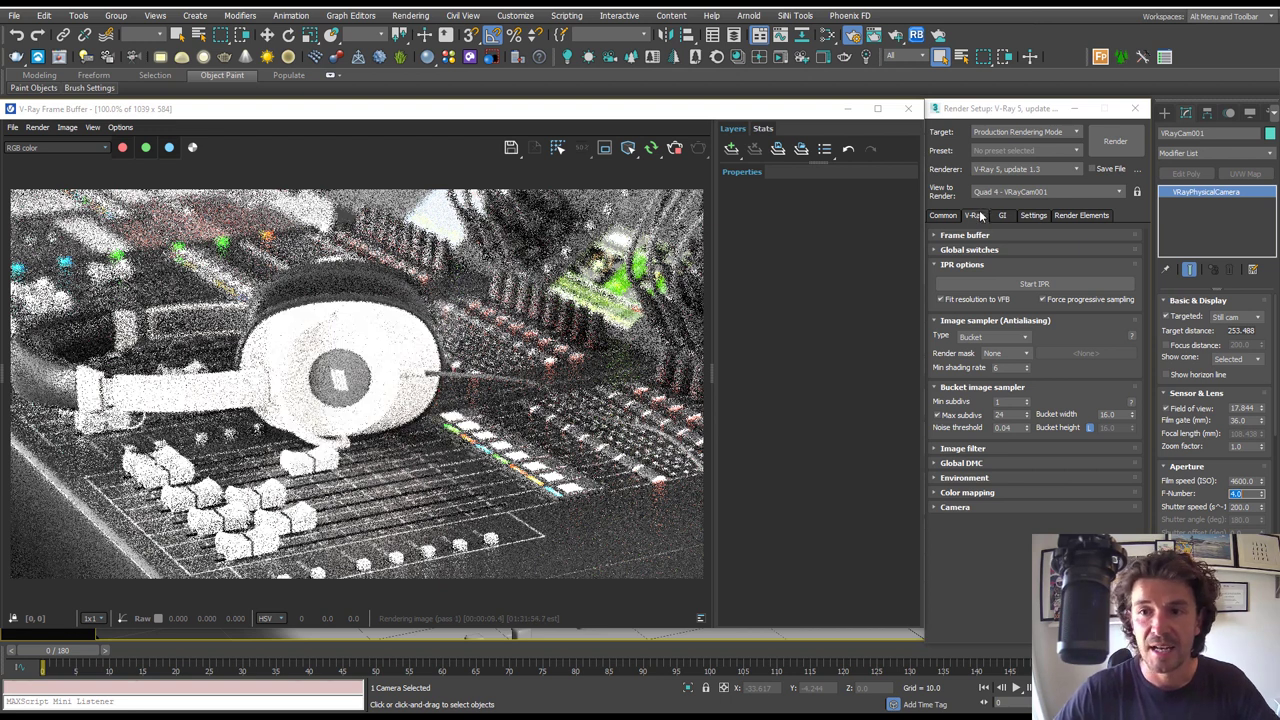
Step: Turn on V-Ray camera Auto exposure and re-enter the F-Number as 8
click(941, 506)
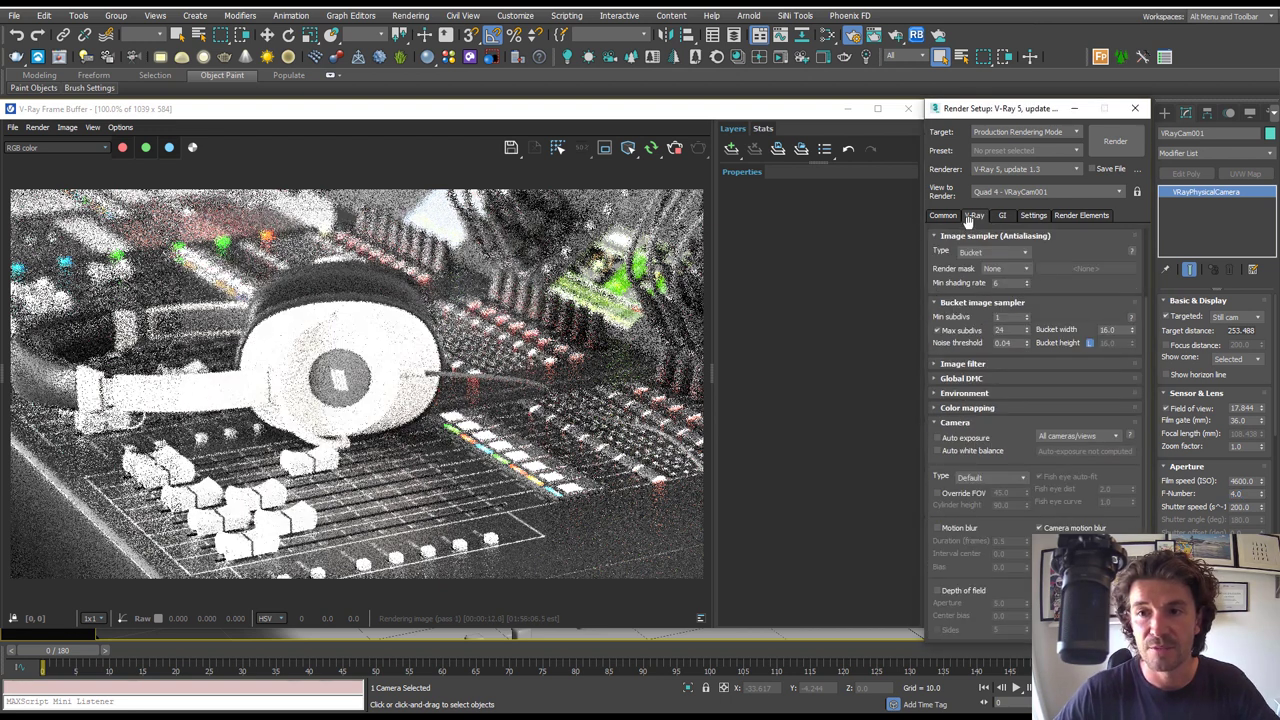
click(968, 438)
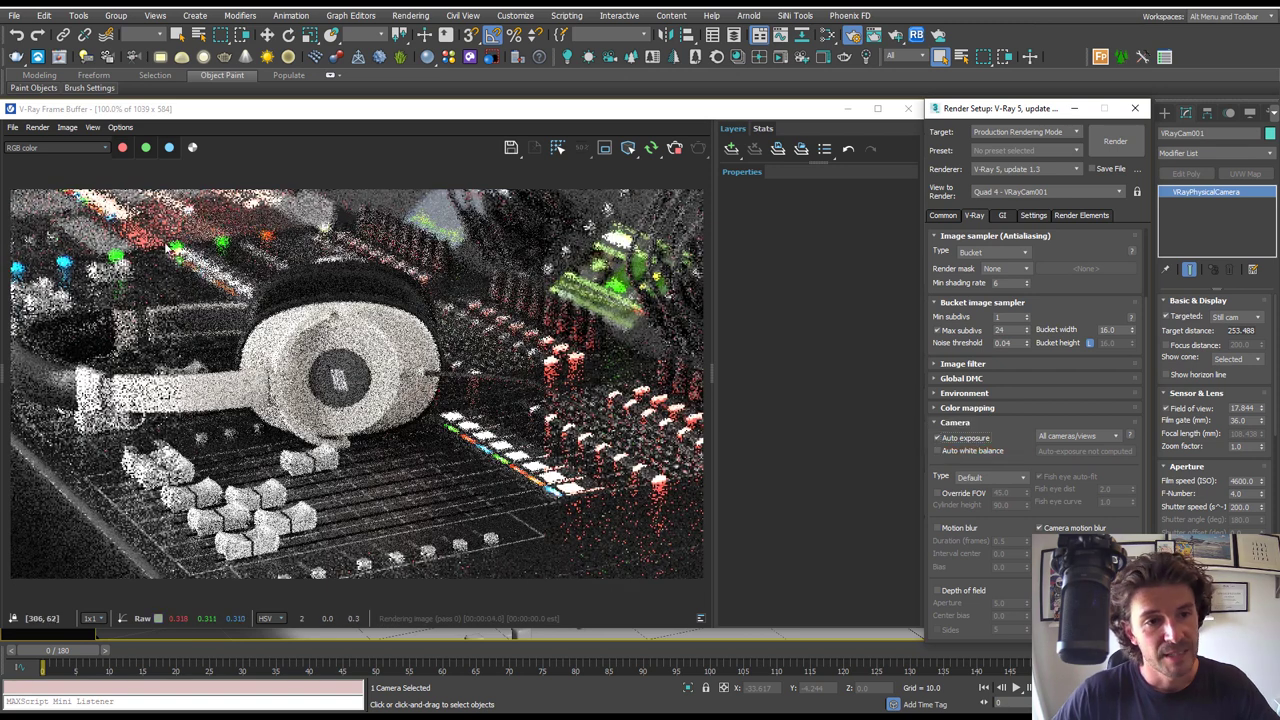
text(8)
key(Return)
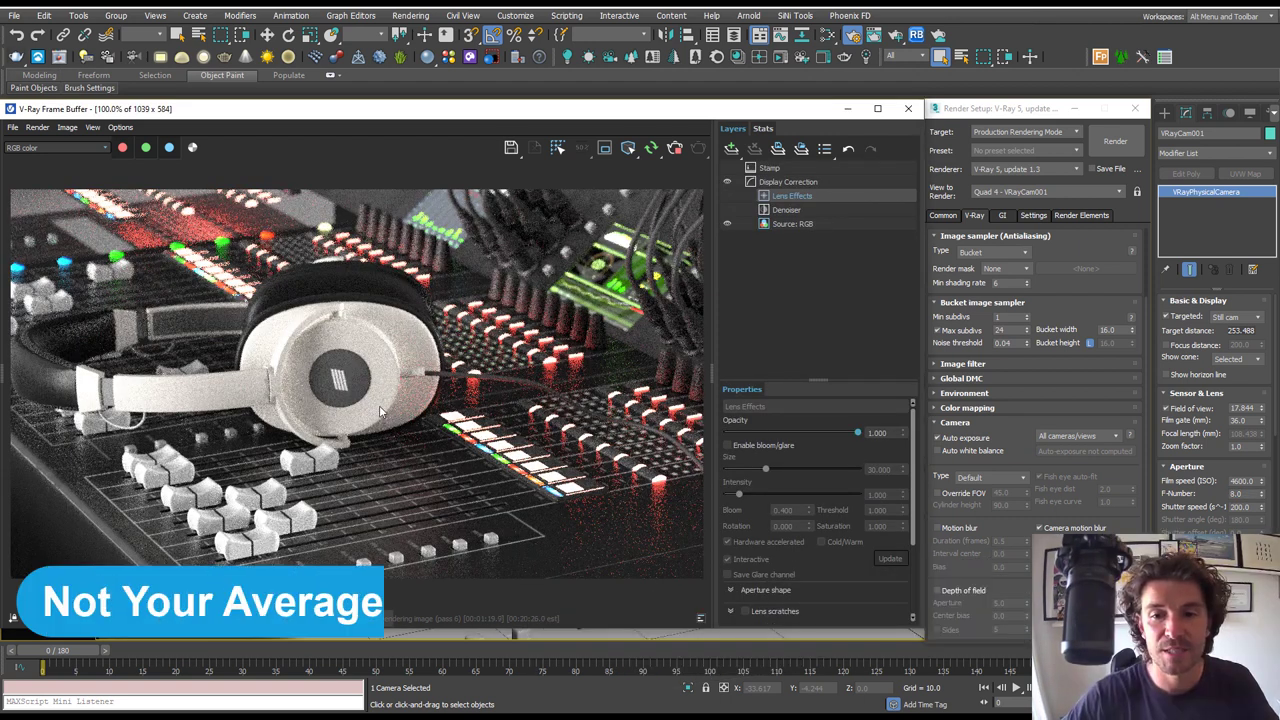
Step: Enable bloom/glare on the Lens Effects layer and toggle the layer to compare
click(728, 446)
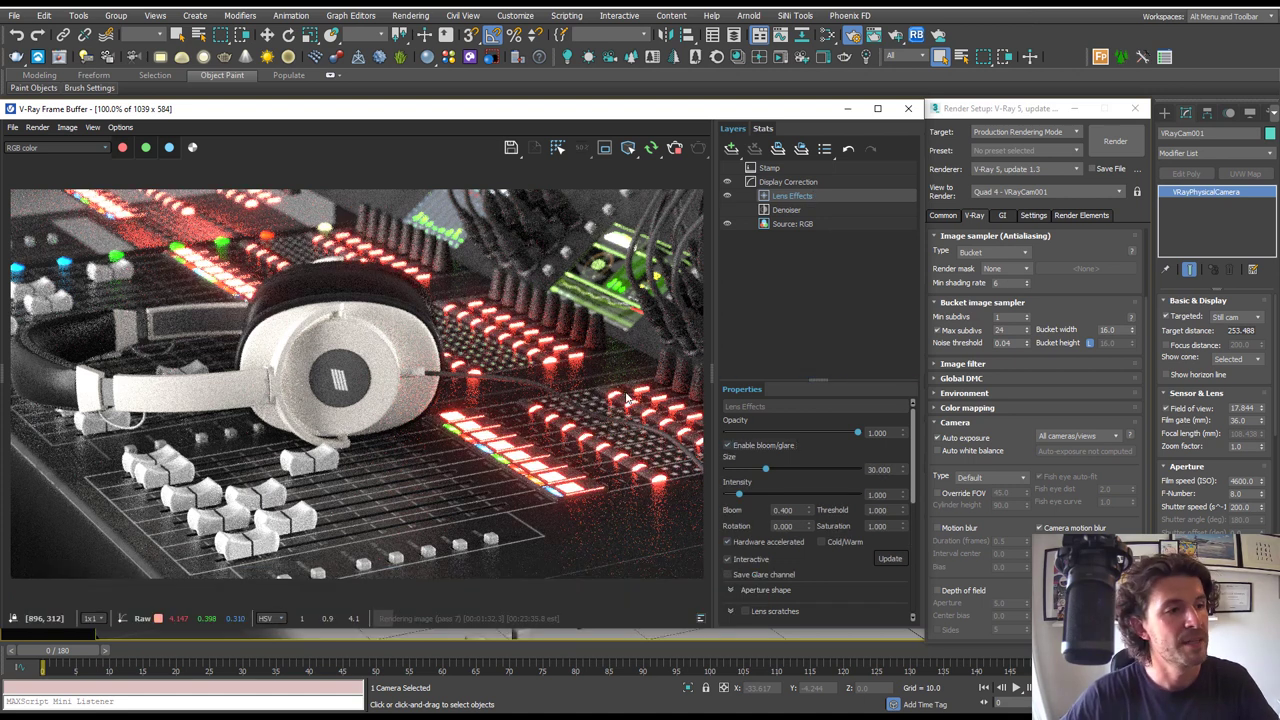
click(728, 197)
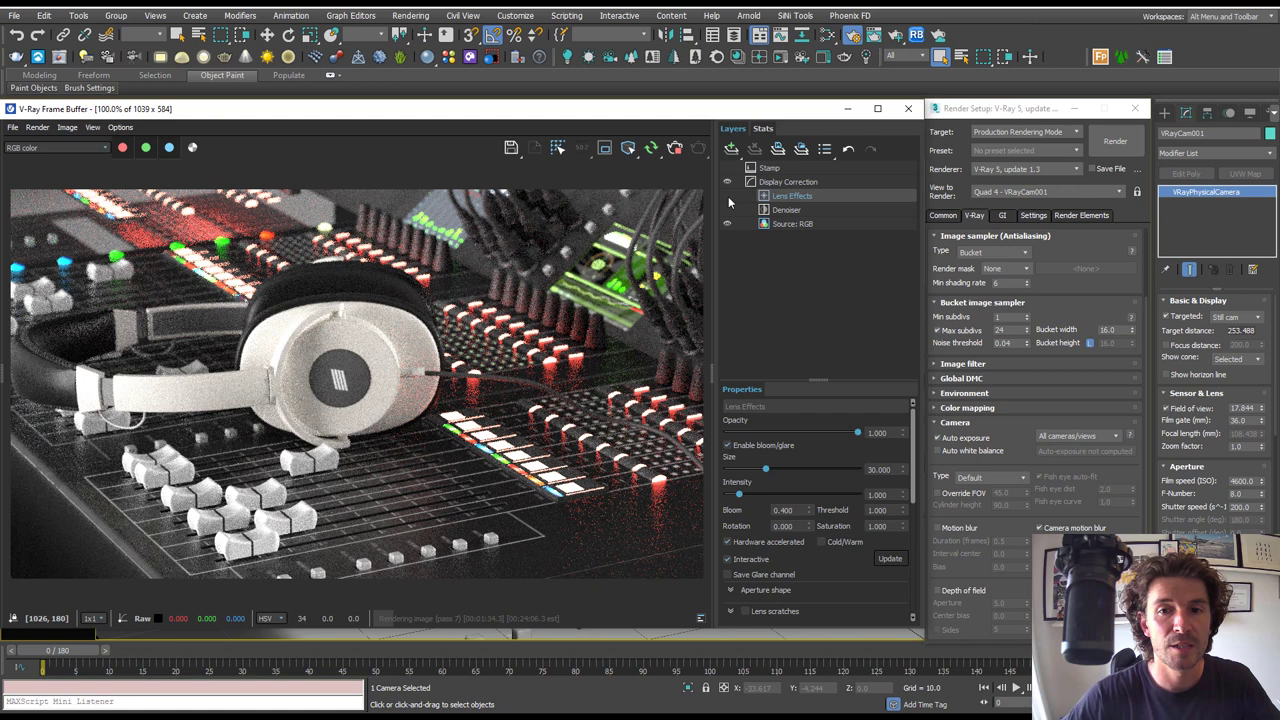
click(728, 197)
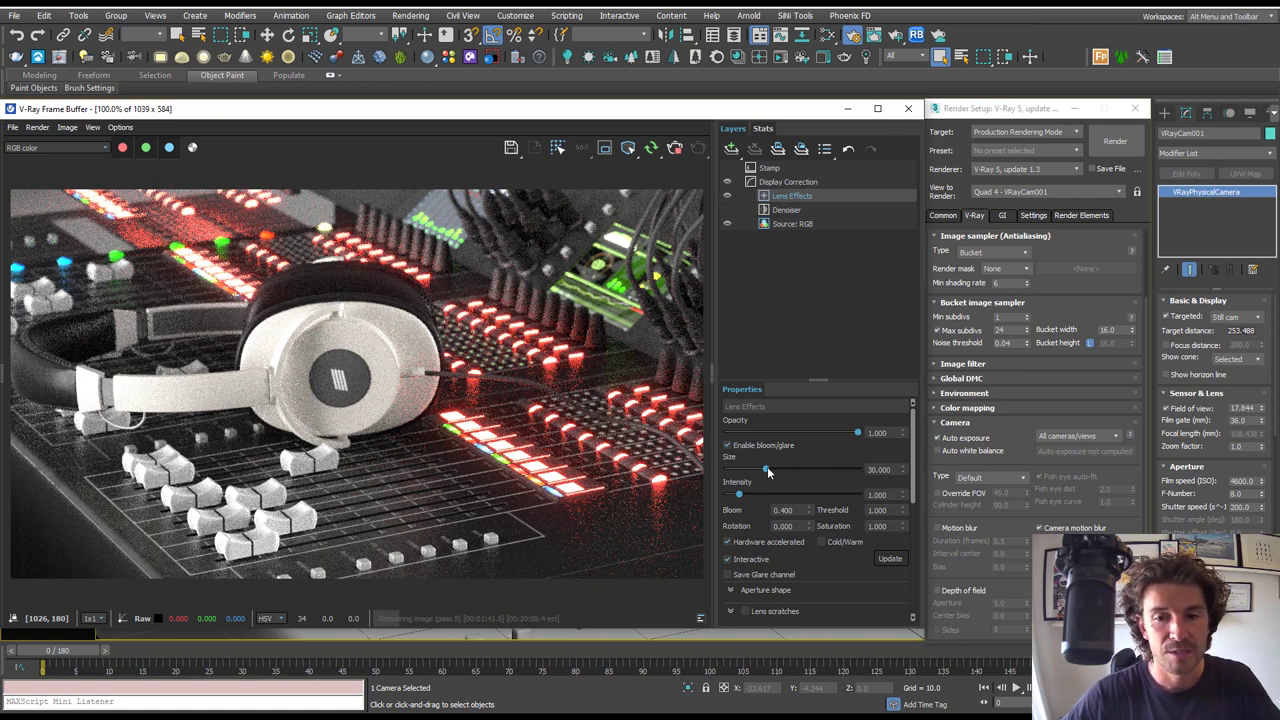
Step: Set glare Size to 46.193 and Bloom to 0.174, then enlarge the properties area
drag(768, 472, 754, 499)
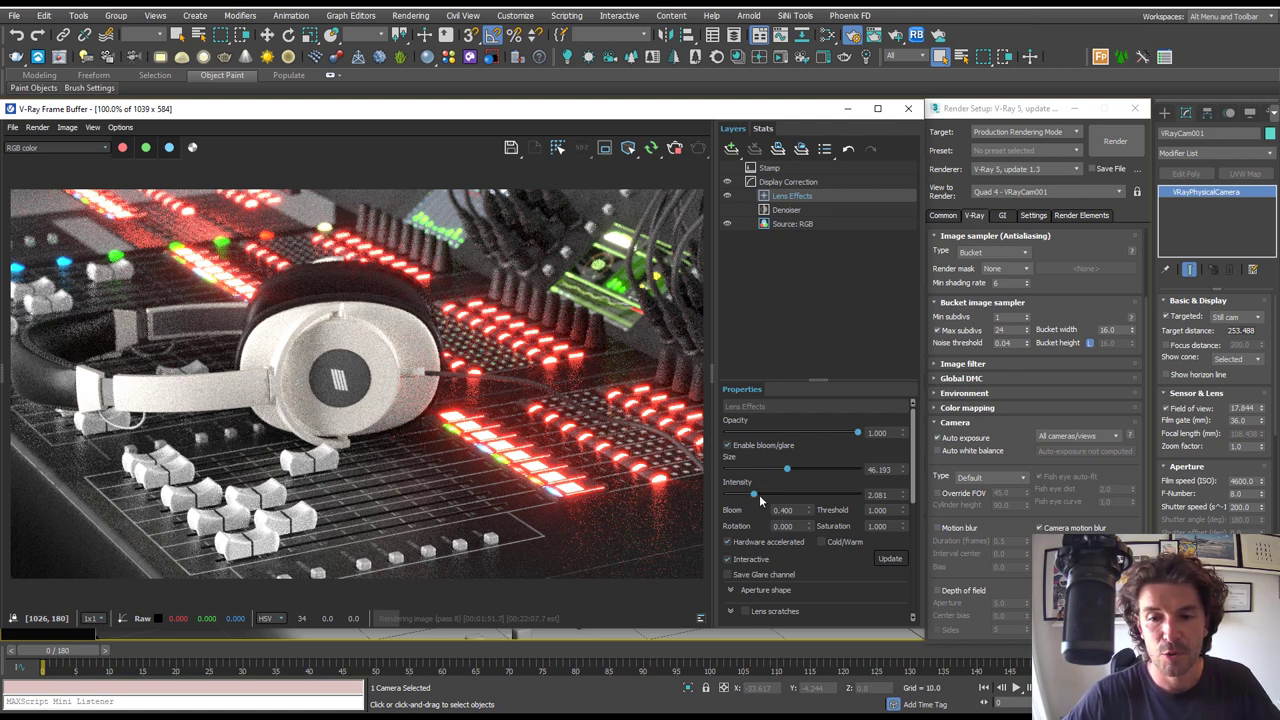
double_click(783, 510)
text(0.174)
key(Return)
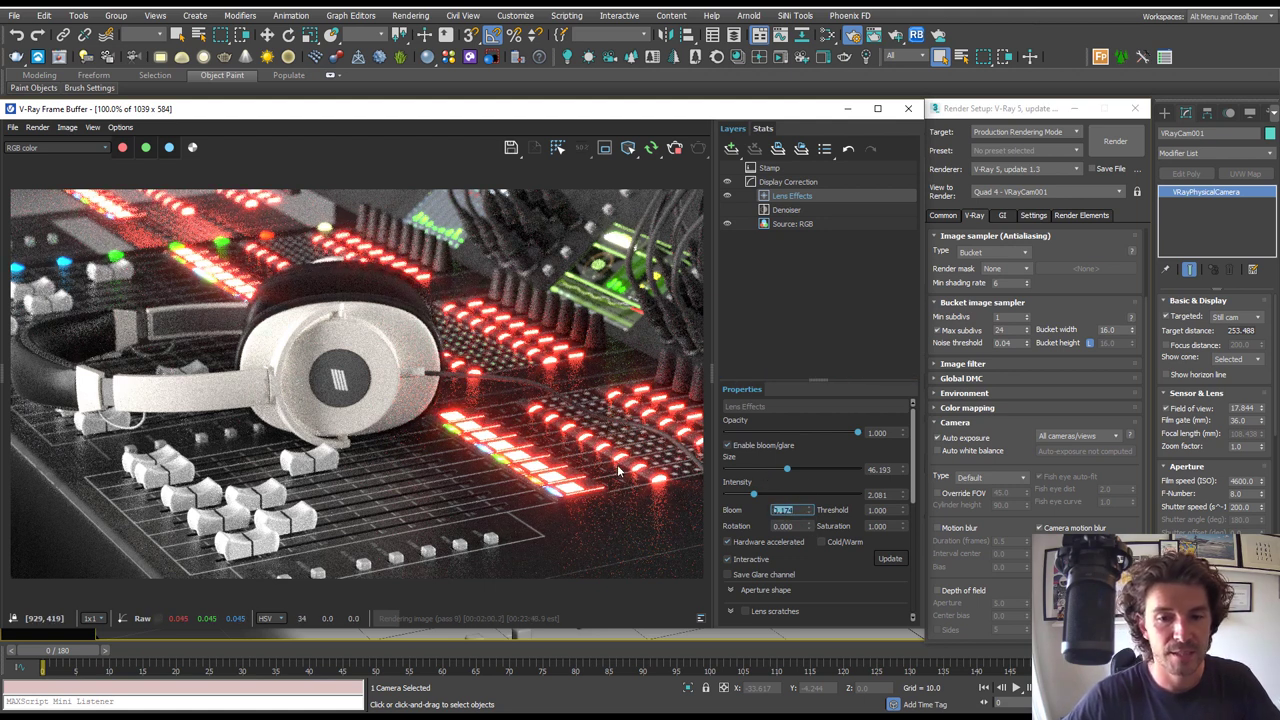
drag(818, 380, 818, 283)
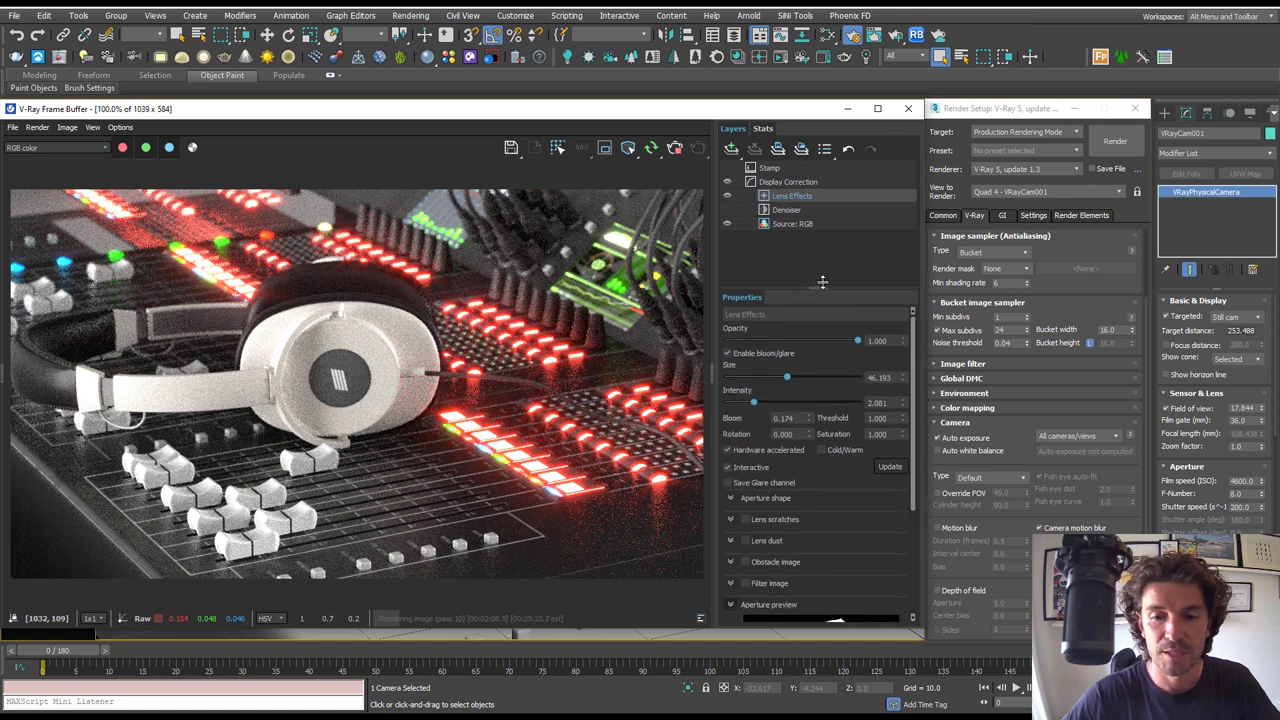
Step: Turn on peripheral grating under Aperture shape with Length 11.519
click(730, 493)
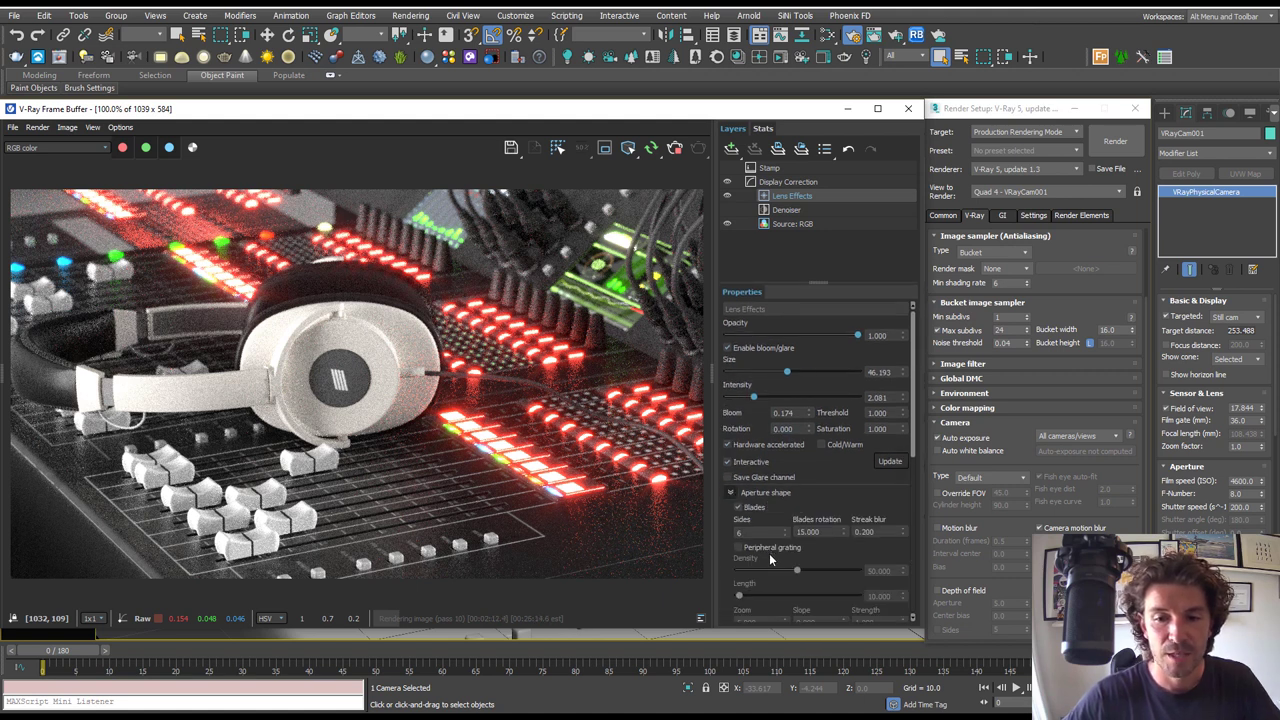
click(772, 548)
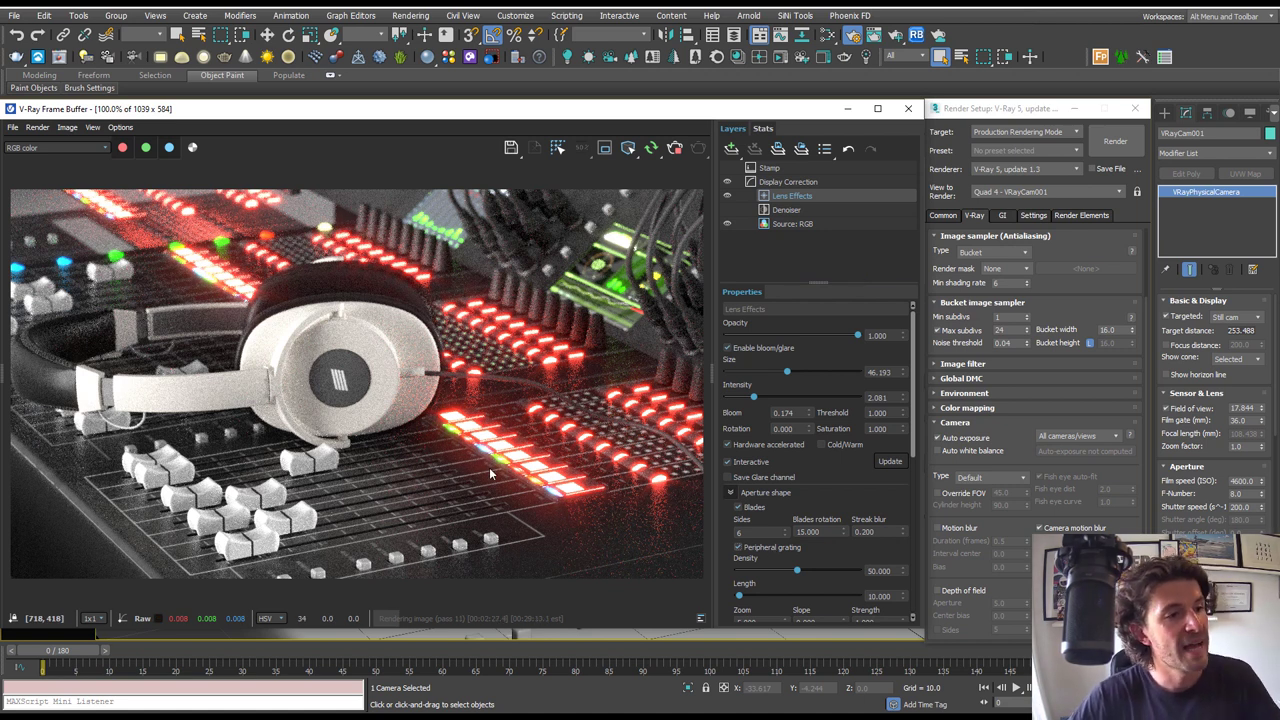
scroll(782, 571, down, 1)
drag(739, 555, 766, 558)
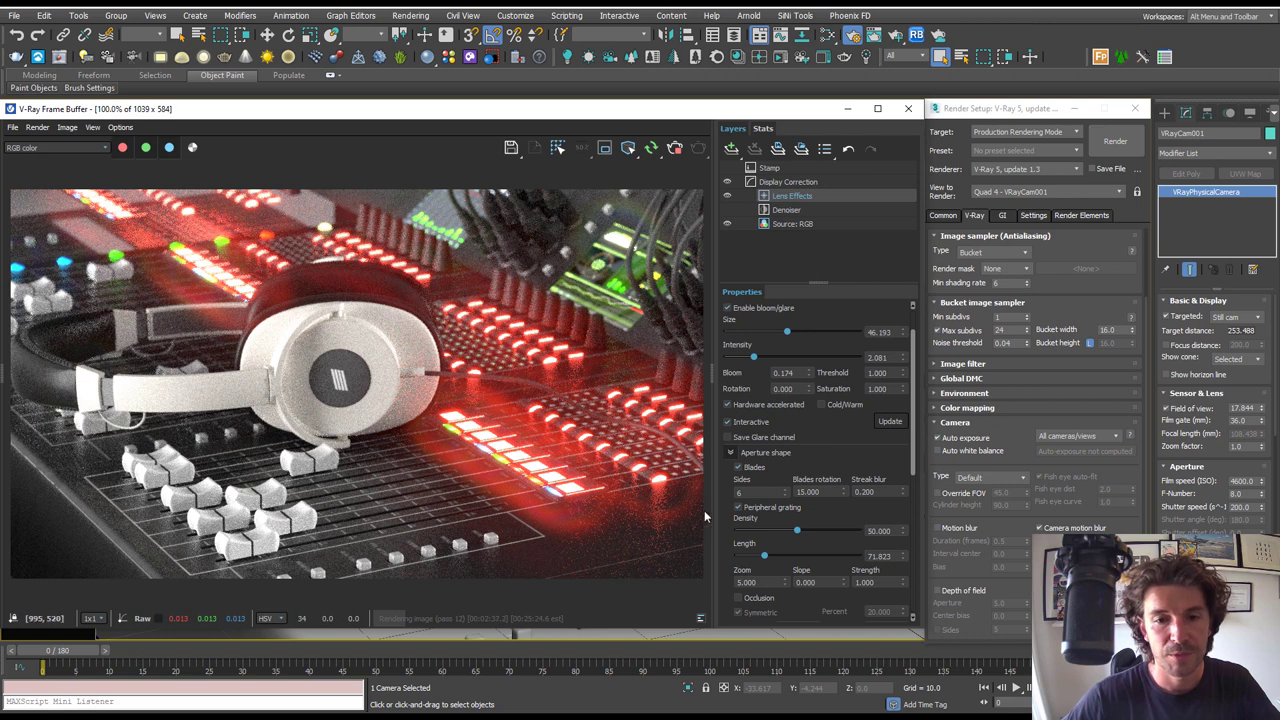
drag(764, 556, 739, 557)
scroll(762, 531, down, 5)
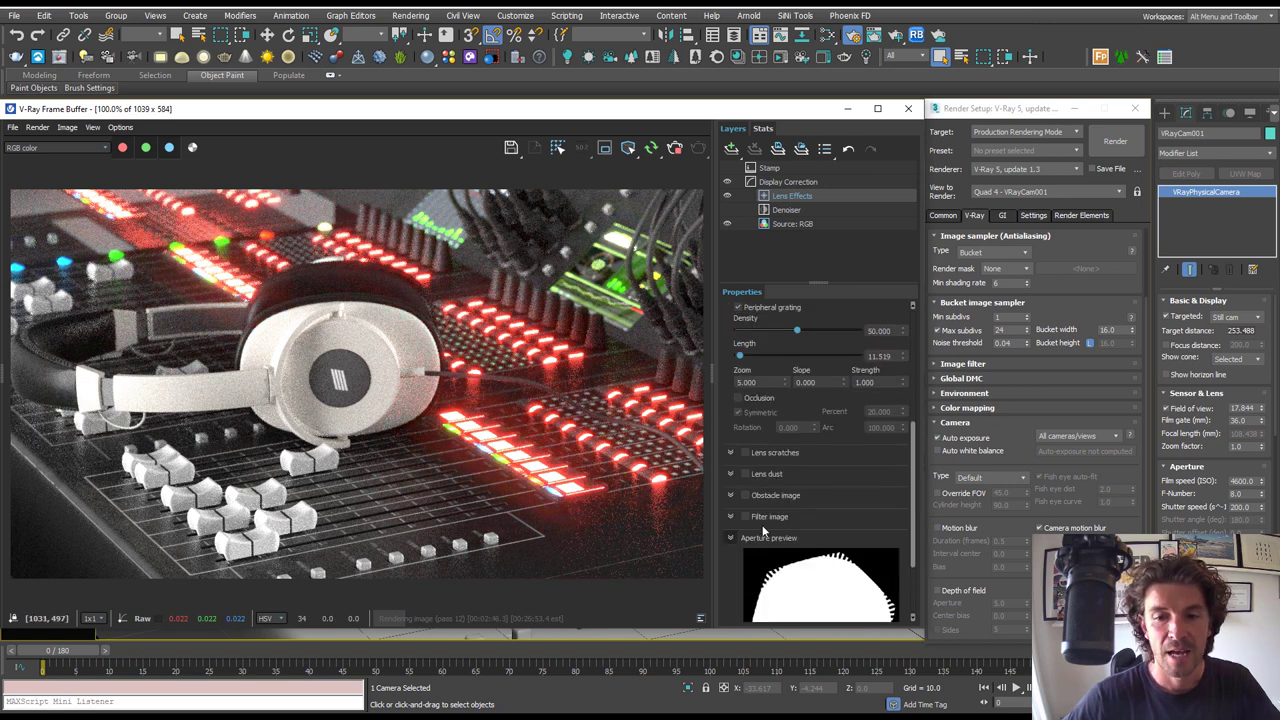
Step: Enable lens scratches and set the scratch pattern to Stripes
click(730, 452)
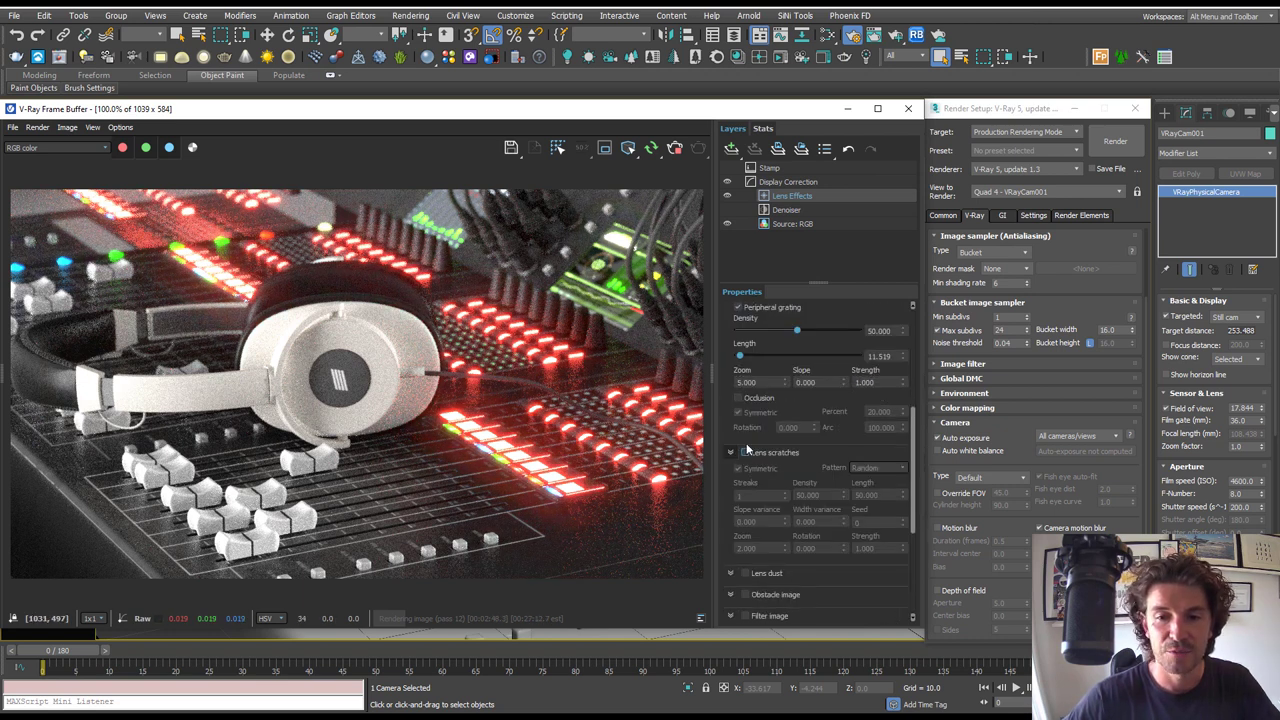
click(745, 453)
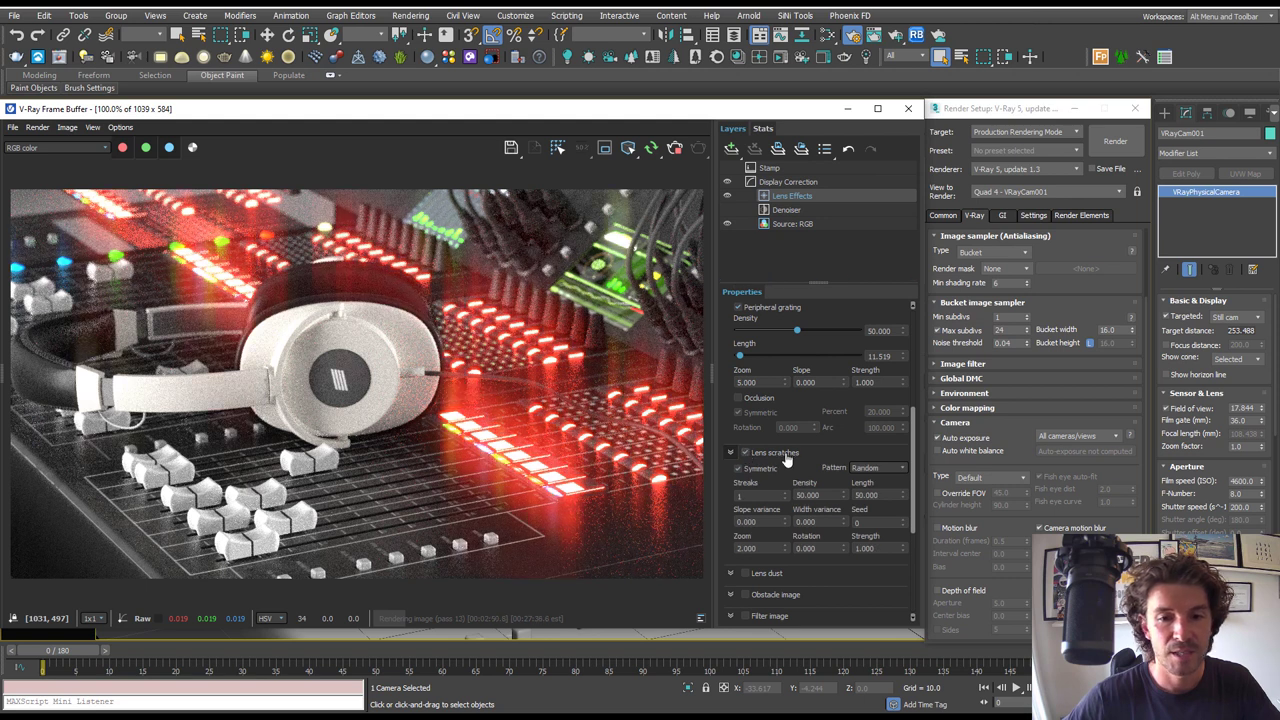
scroll(788, 461, down, 1)
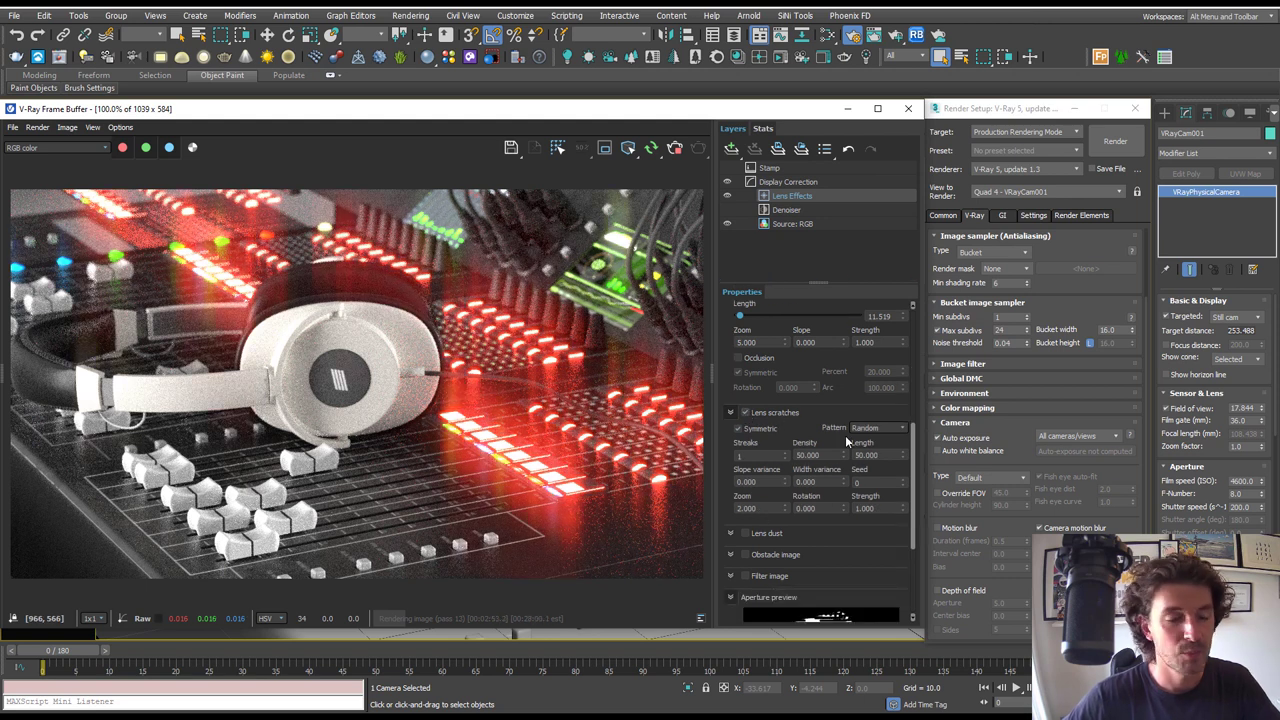
click(893, 428)
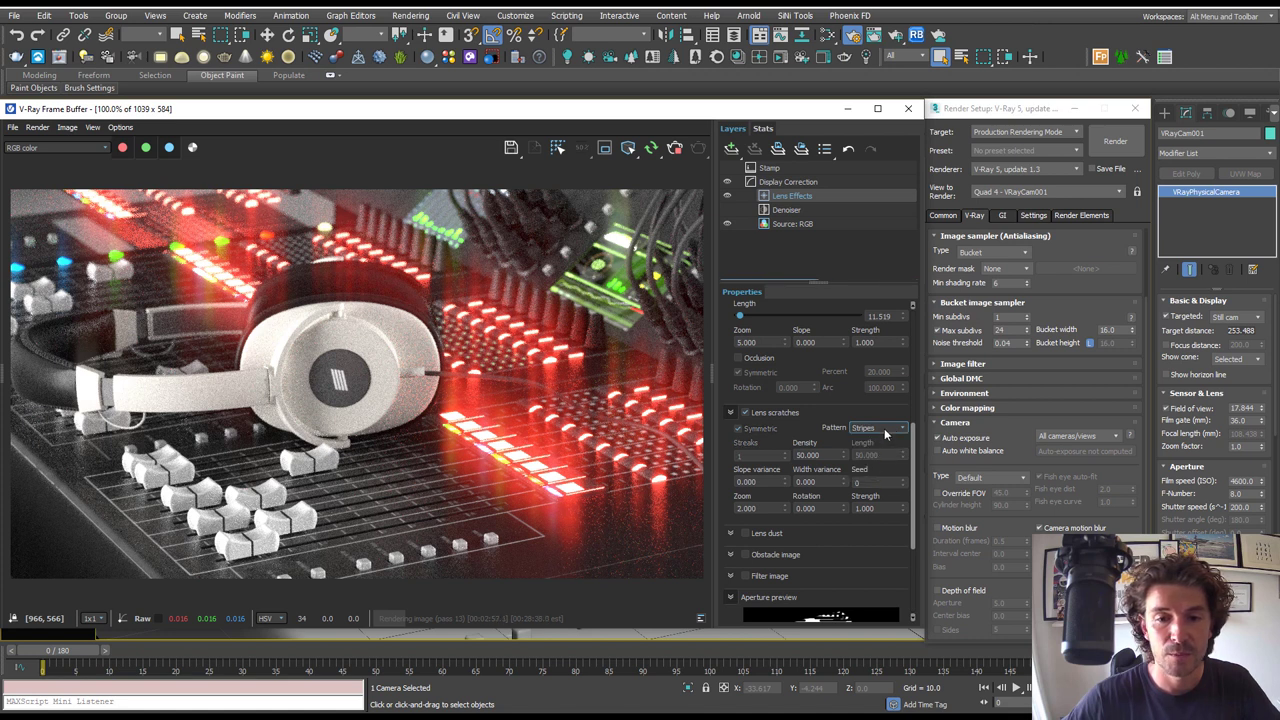
click(884, 428)
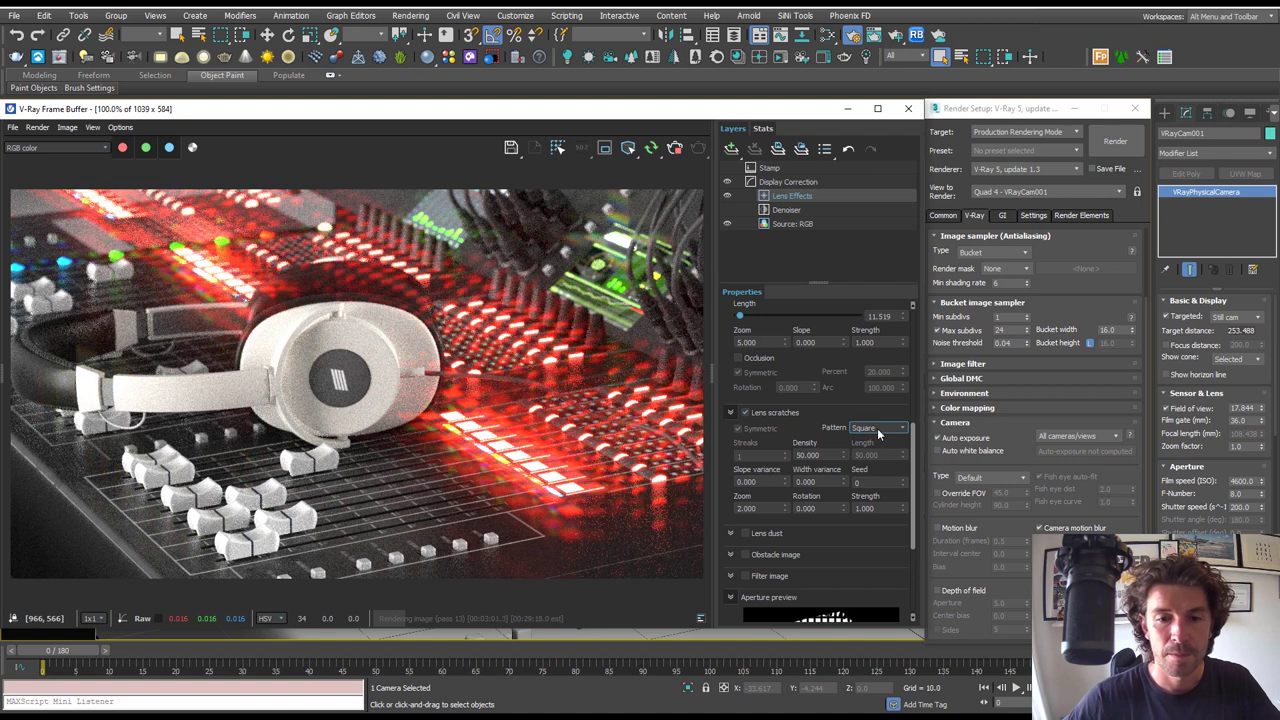
click(870, 452)
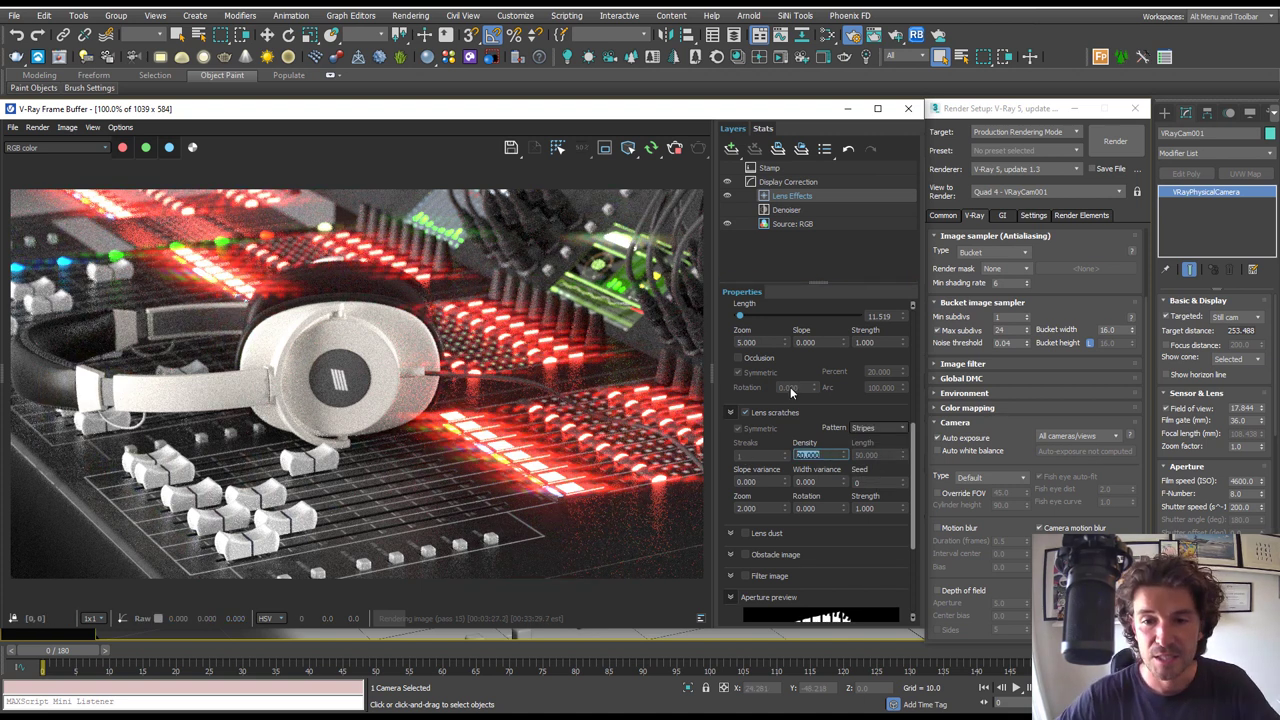
Step: Enable lens dust on the glare and choose the Hexagonal dust pattern
scroll(810, 416, down, 2)
click(751, 453)
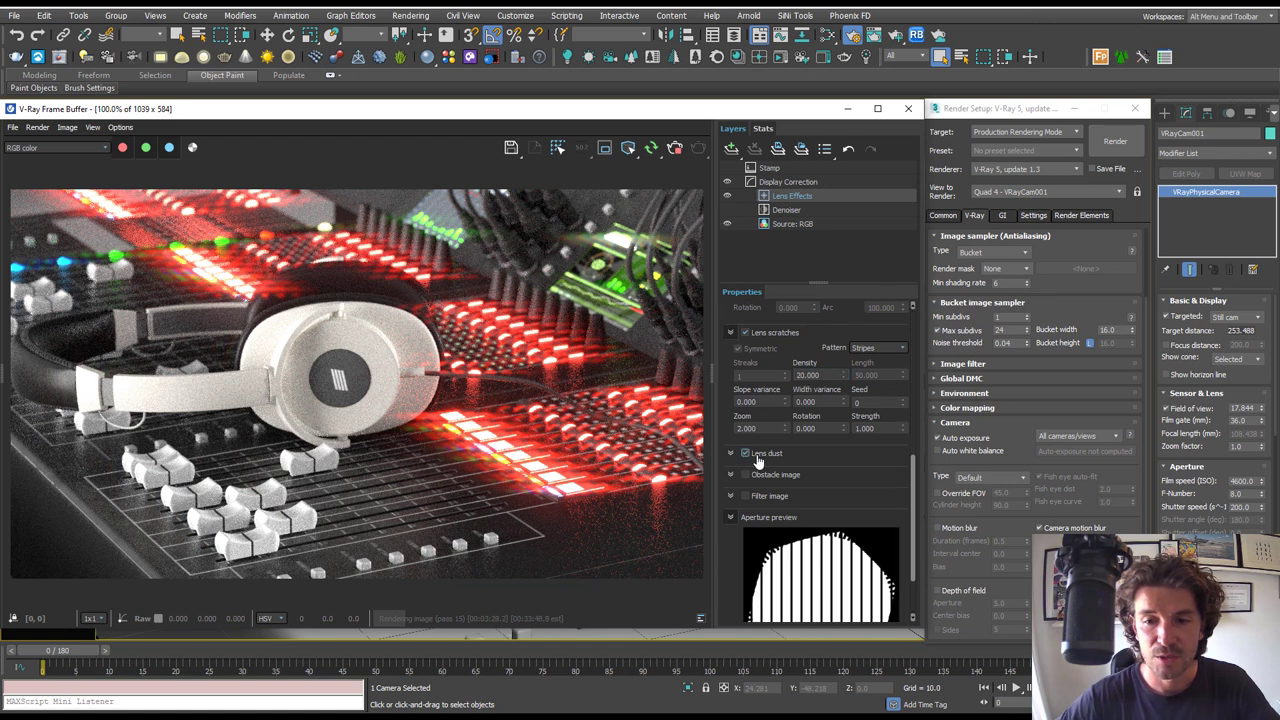
click(731, 453)
scroll(797, 400, down, 3)
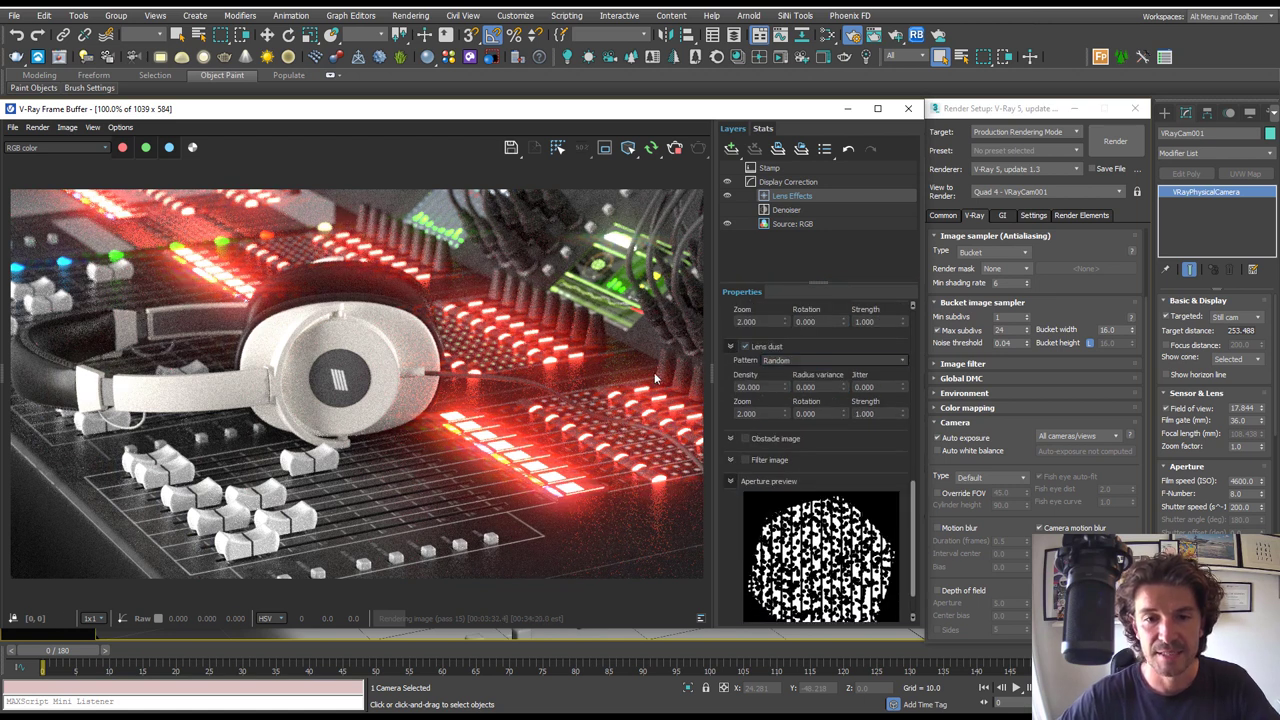
click(797, 361)
click(797, 384)
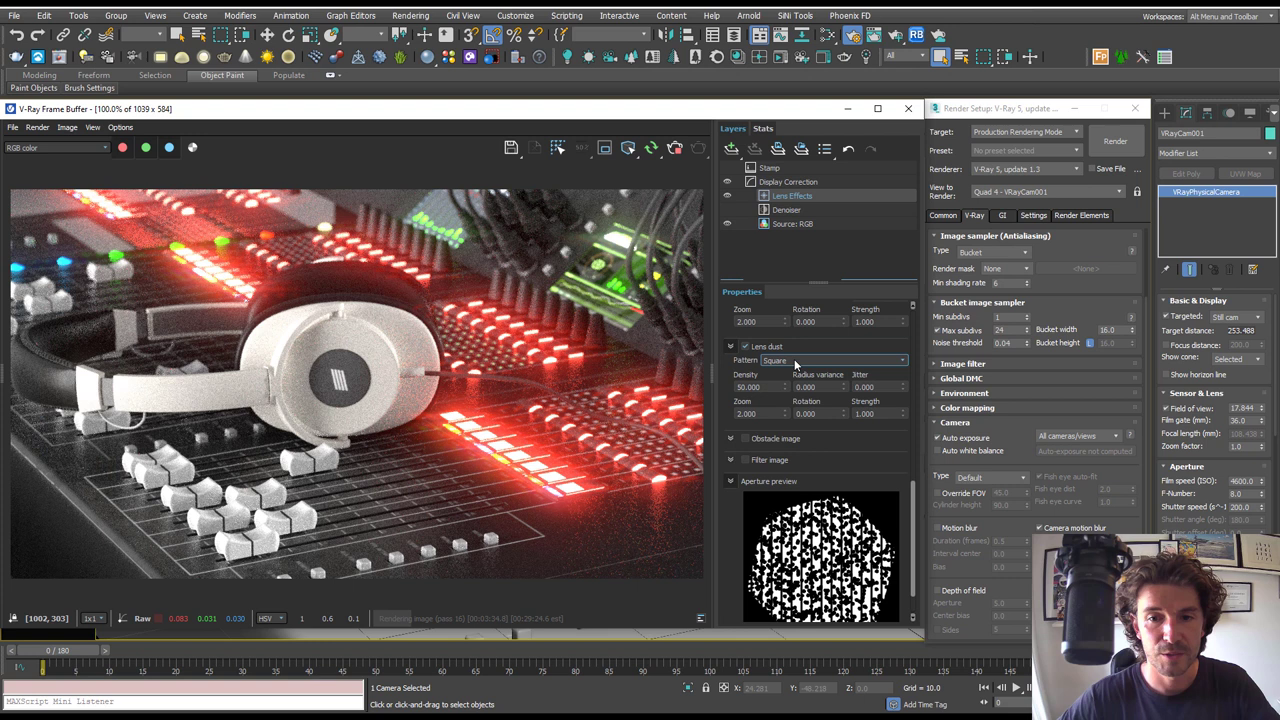
scroll(797, 318, down, 2)
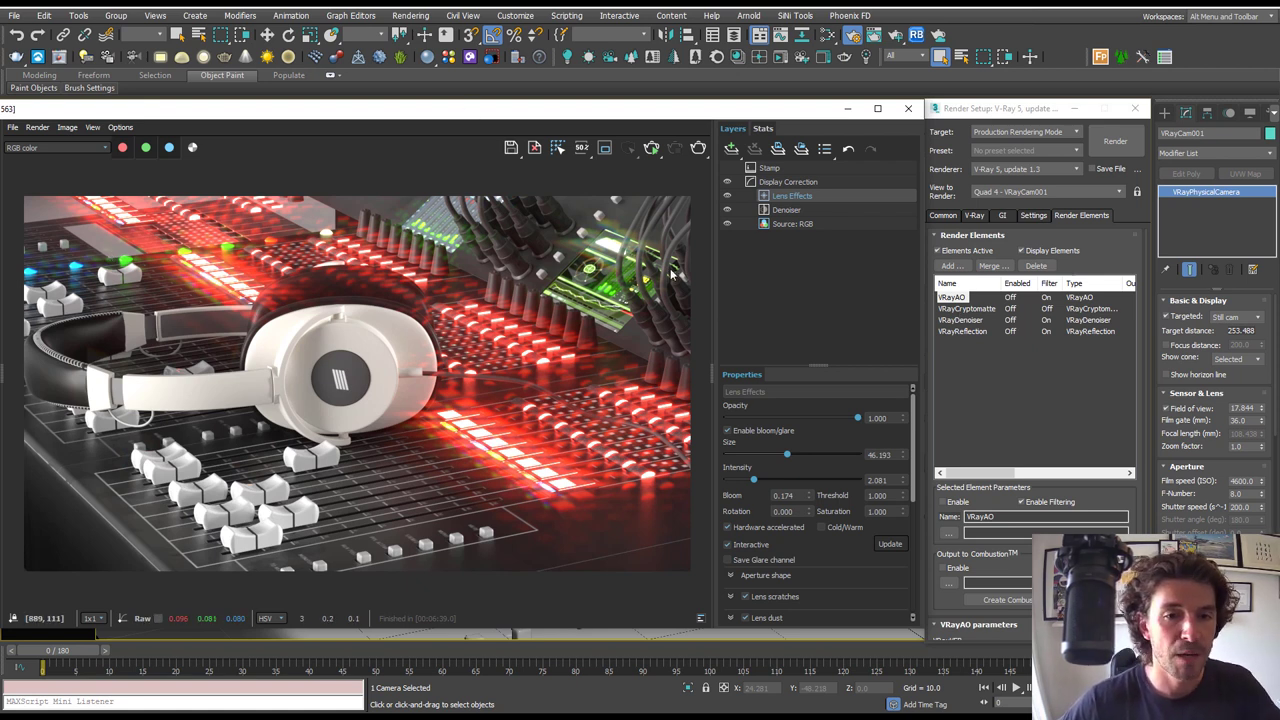
Step: Select the Source: RGB layer in the VFB Layers panel to change its mode
click(1000, 380)
click(966, 308)
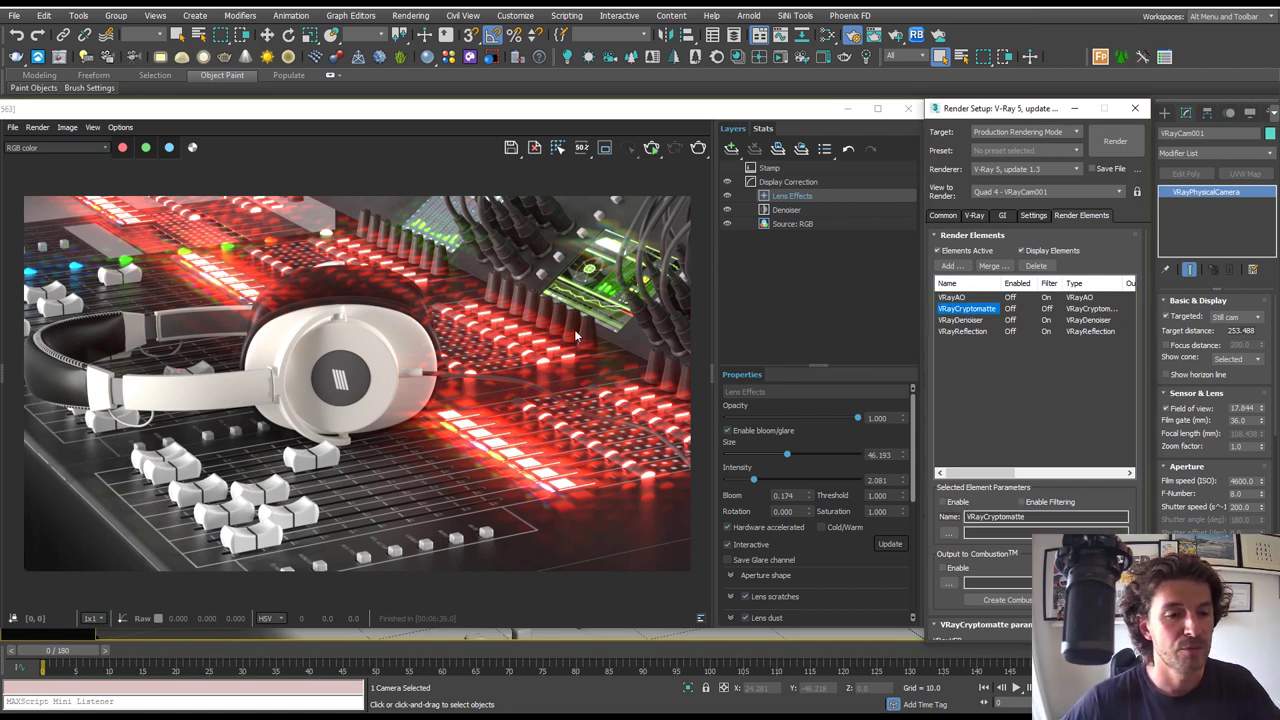
click(822, 221)
Step: Switch the source to Composite and add two Render Element layers
click(876, 390)
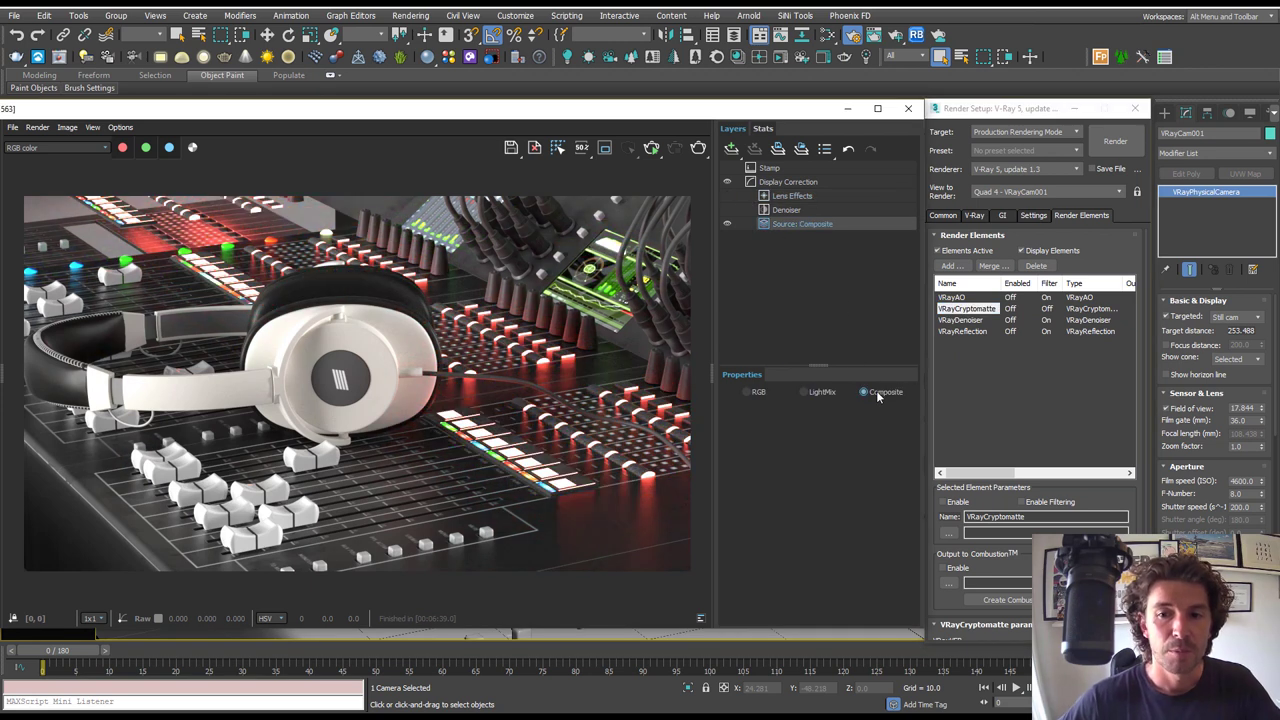
click(732, 149)
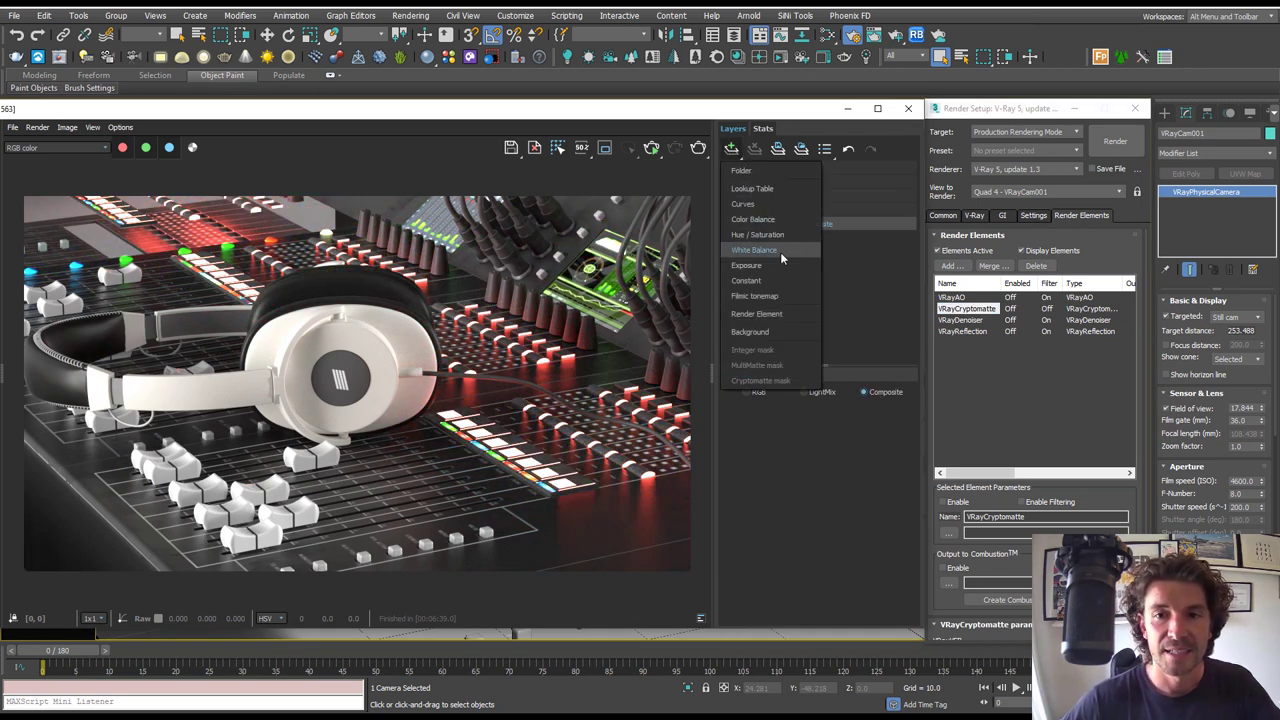
click(757, 314)
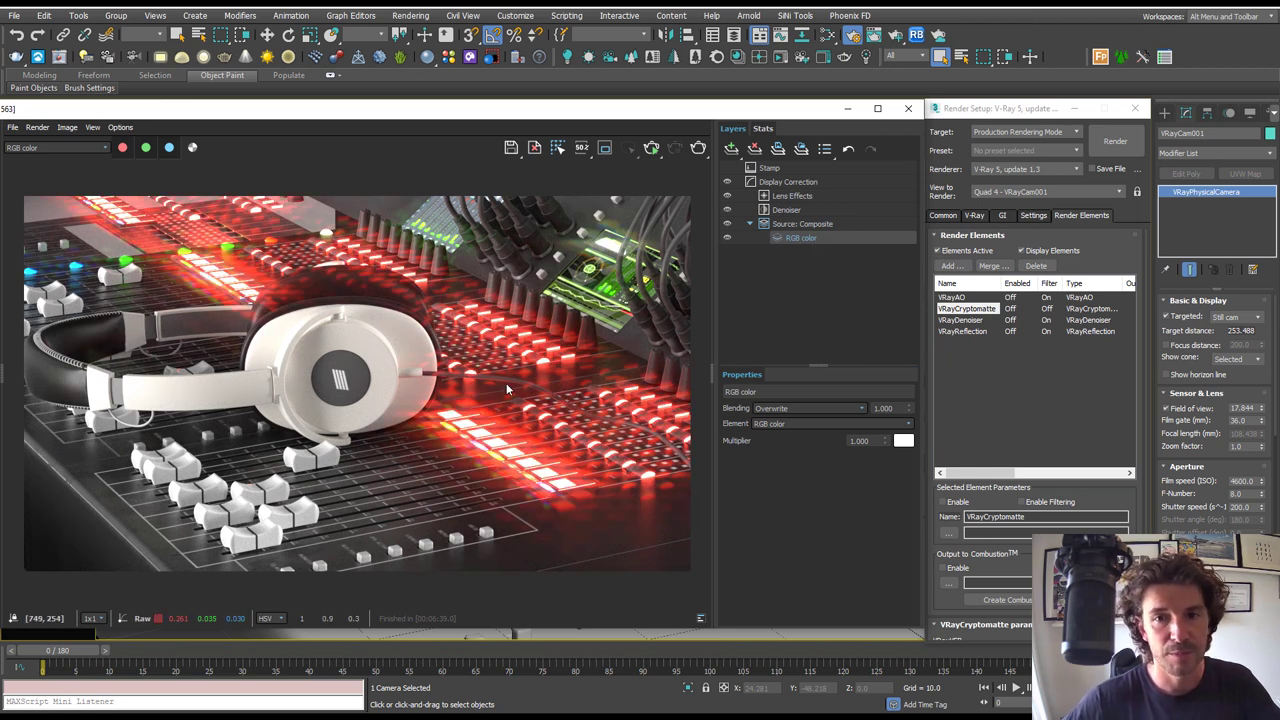
click(731, 148)
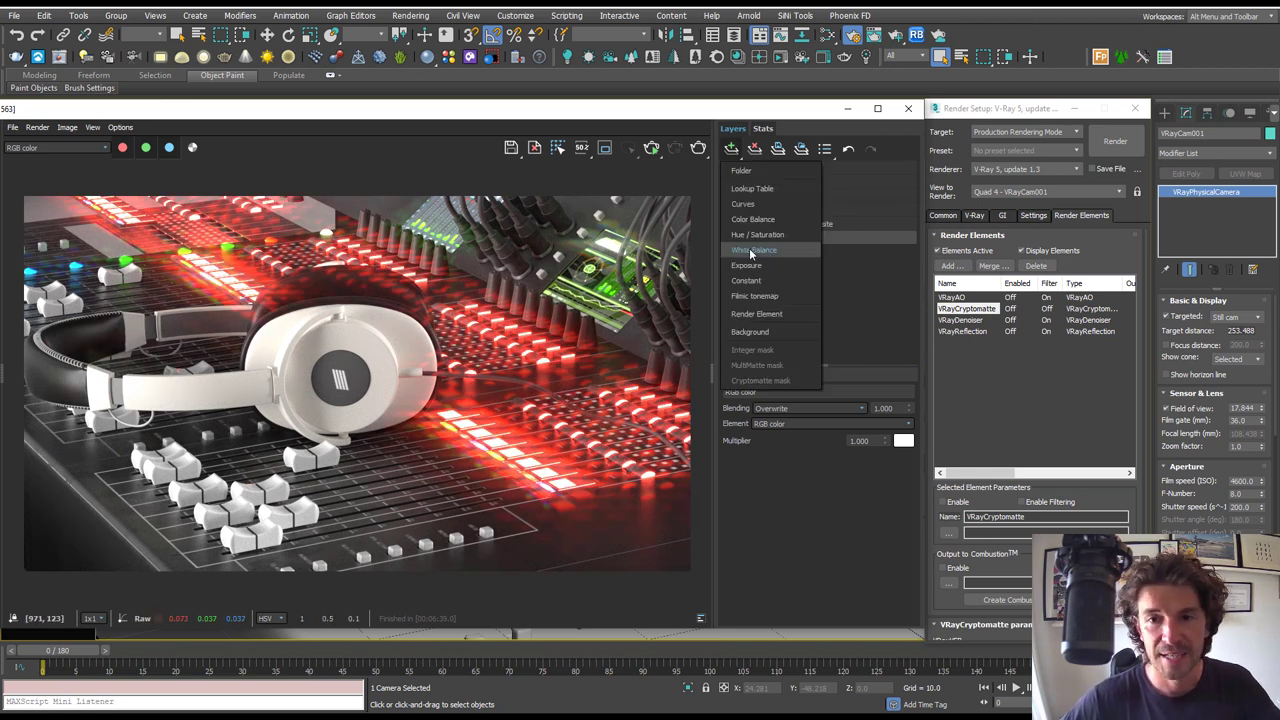
click(752, 315)
Step: Set the new layer to VRayAO with Multiply blending and toggle it to compare
click(862, 423)
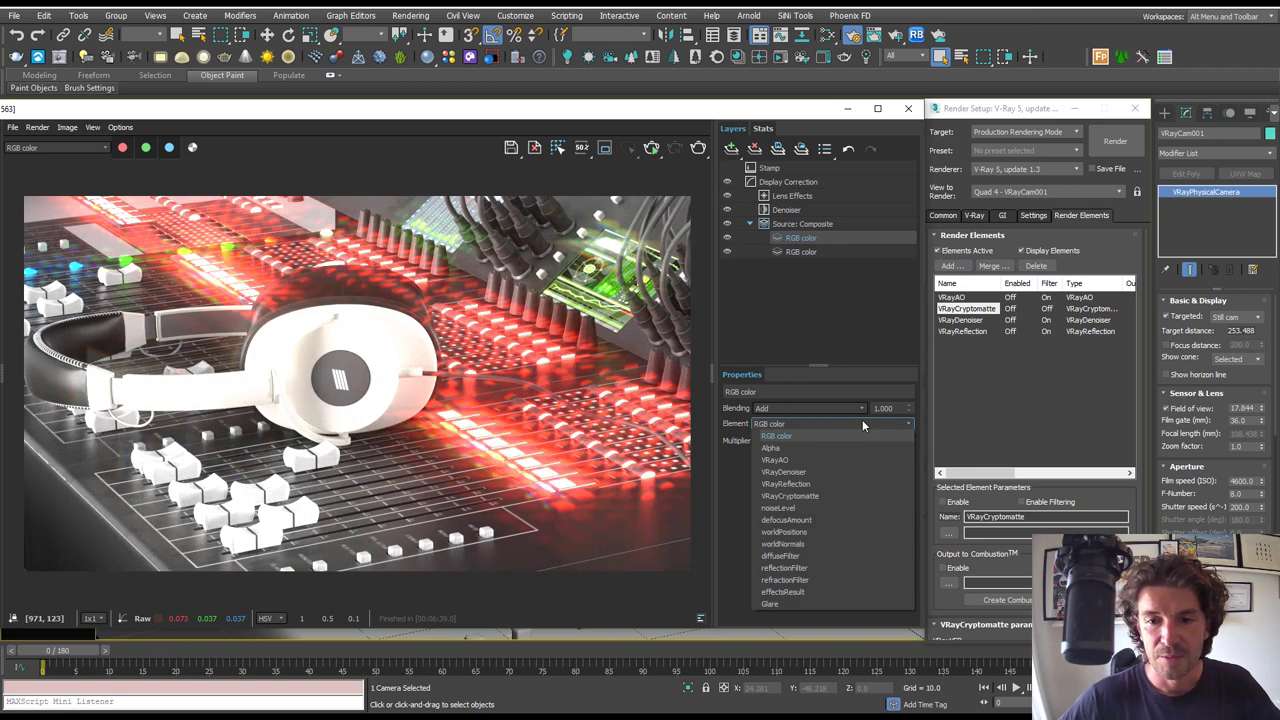
click(798, 460)
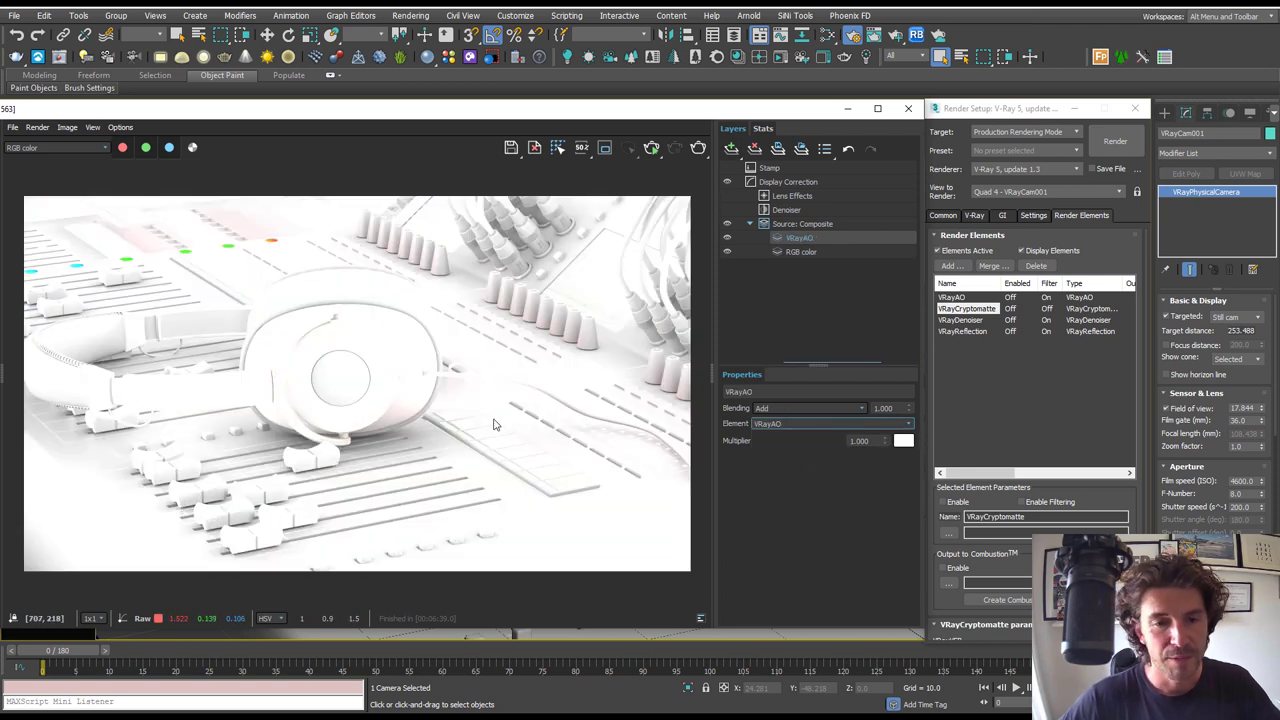
click(862, 408)
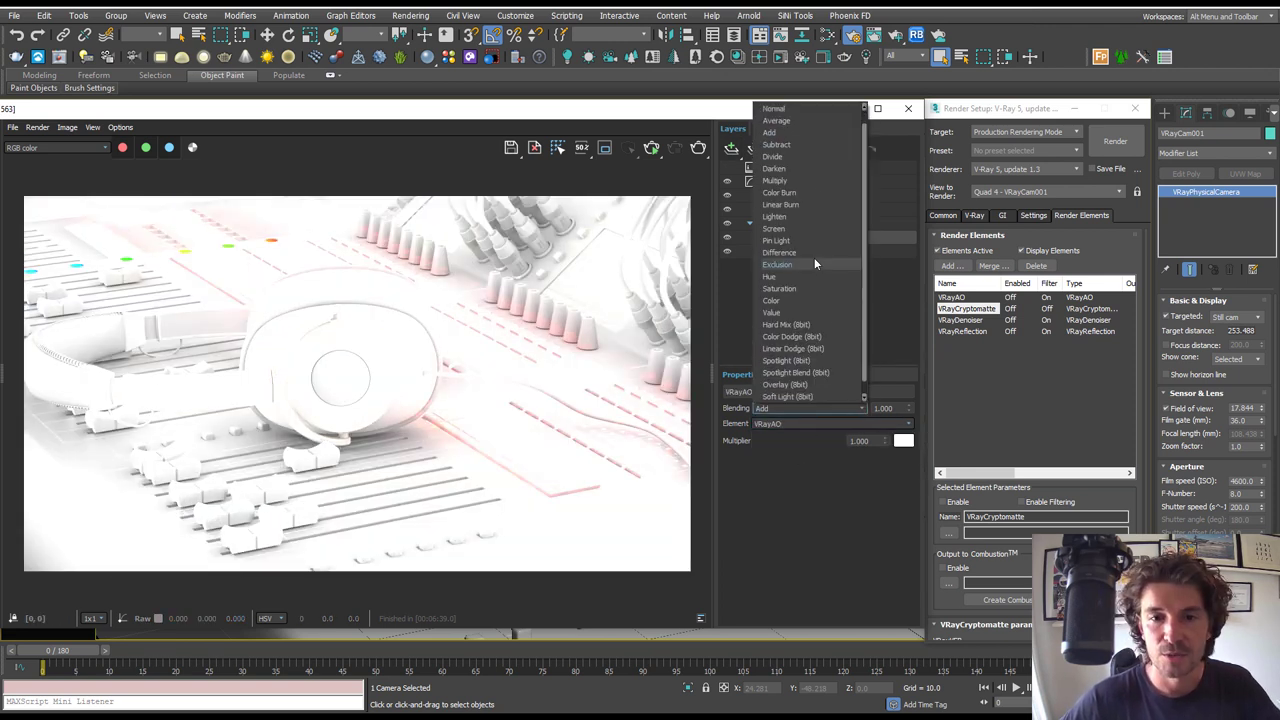
click(802, 180)
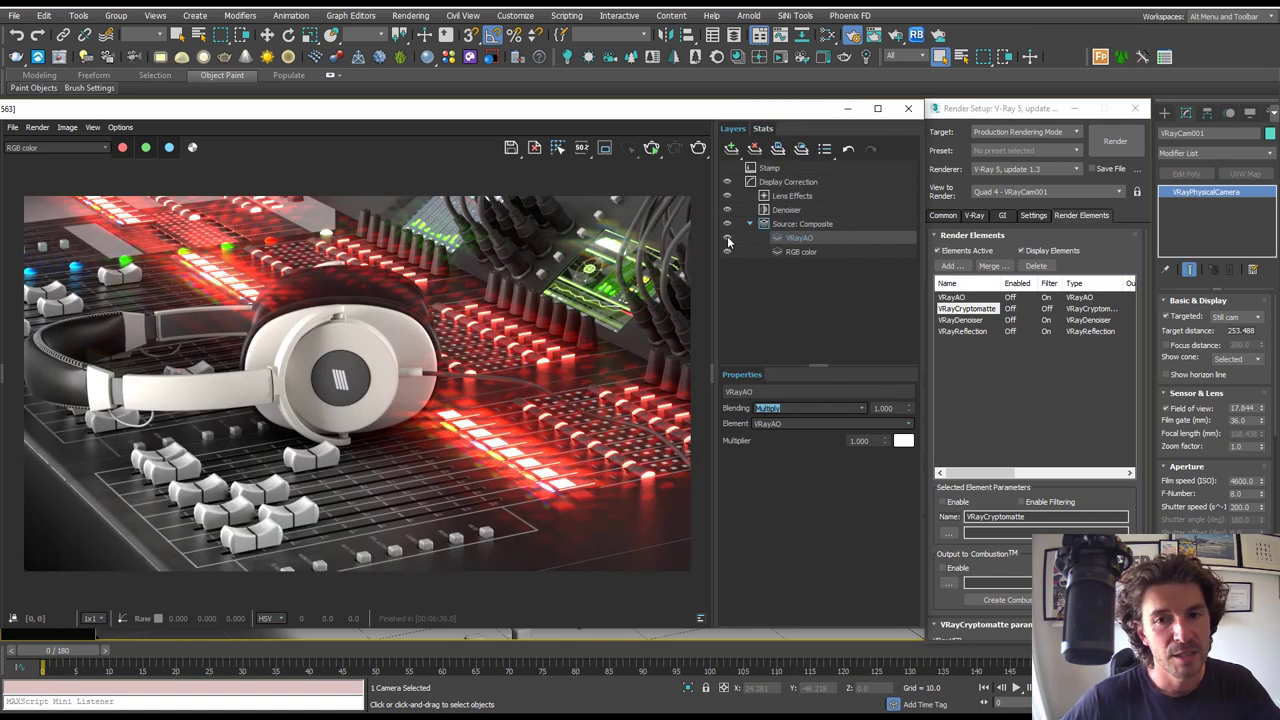
click(727, 238)
click(727, 238)
click(727, 238)
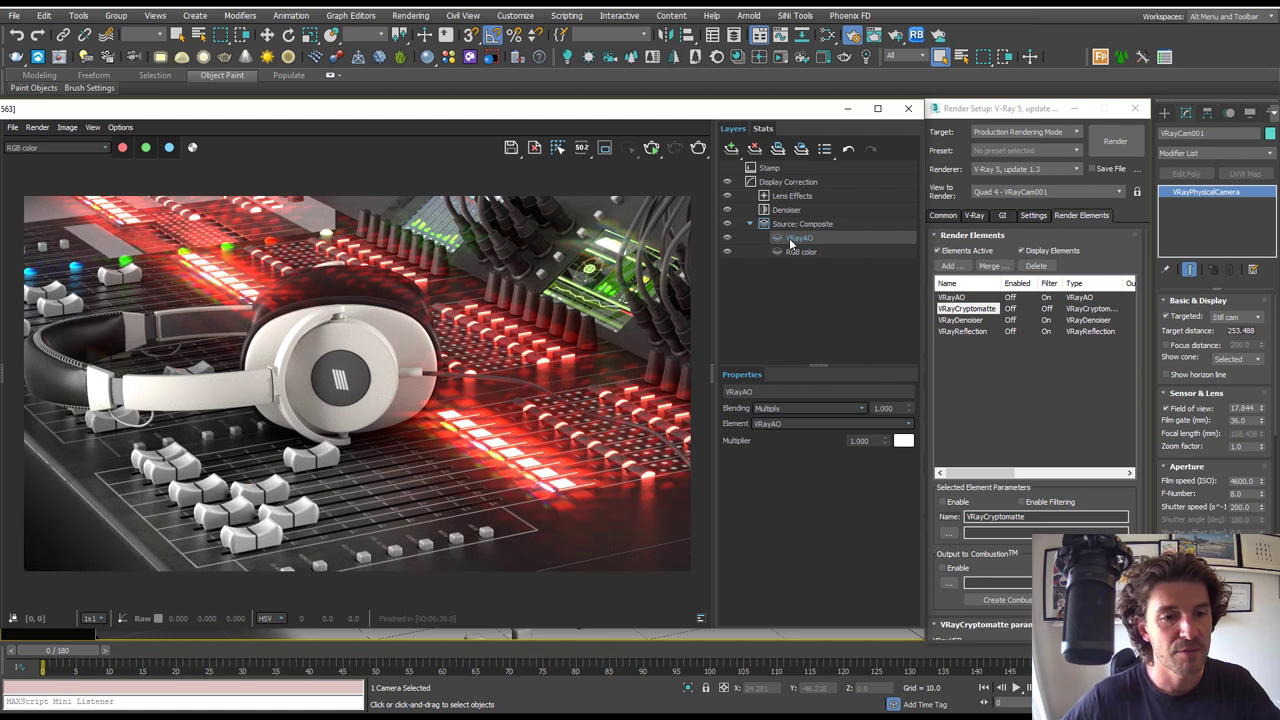
Step: Add a VRayReflection render element layer with Add blending, briefly previewing the Cryptomatte channel
click(731, 148)
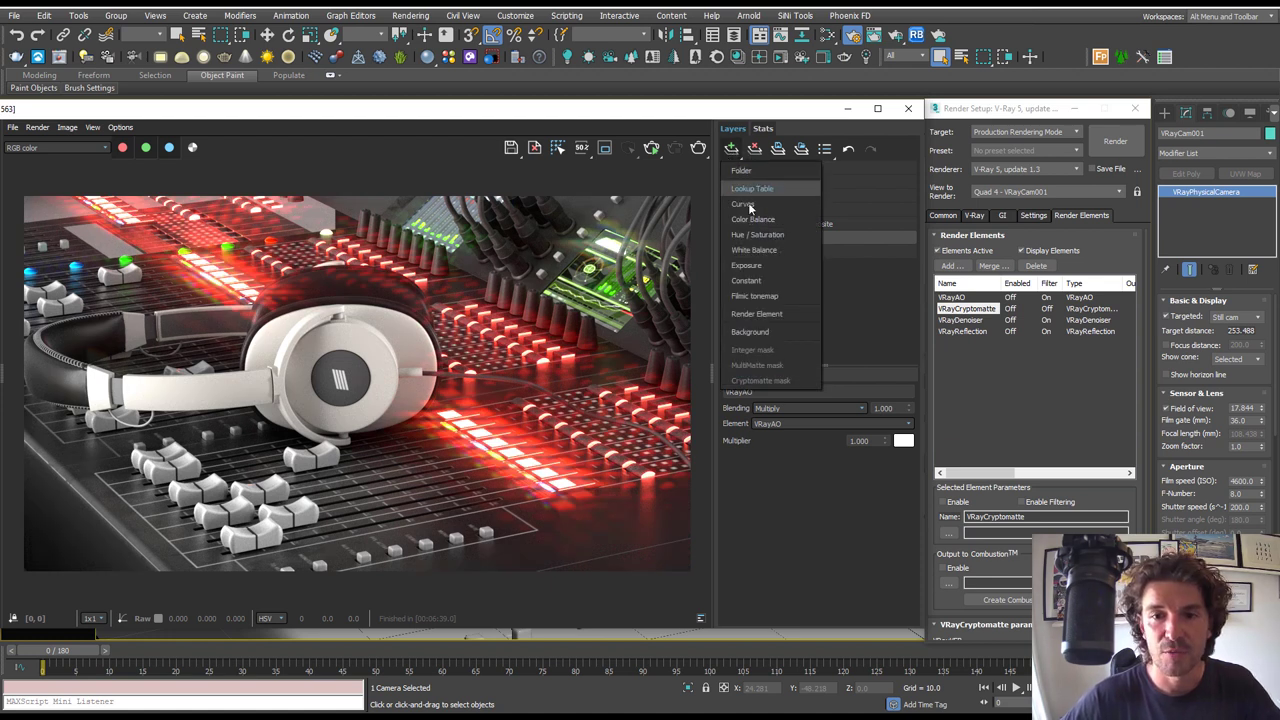
click(758, 313)
click(796, 481)
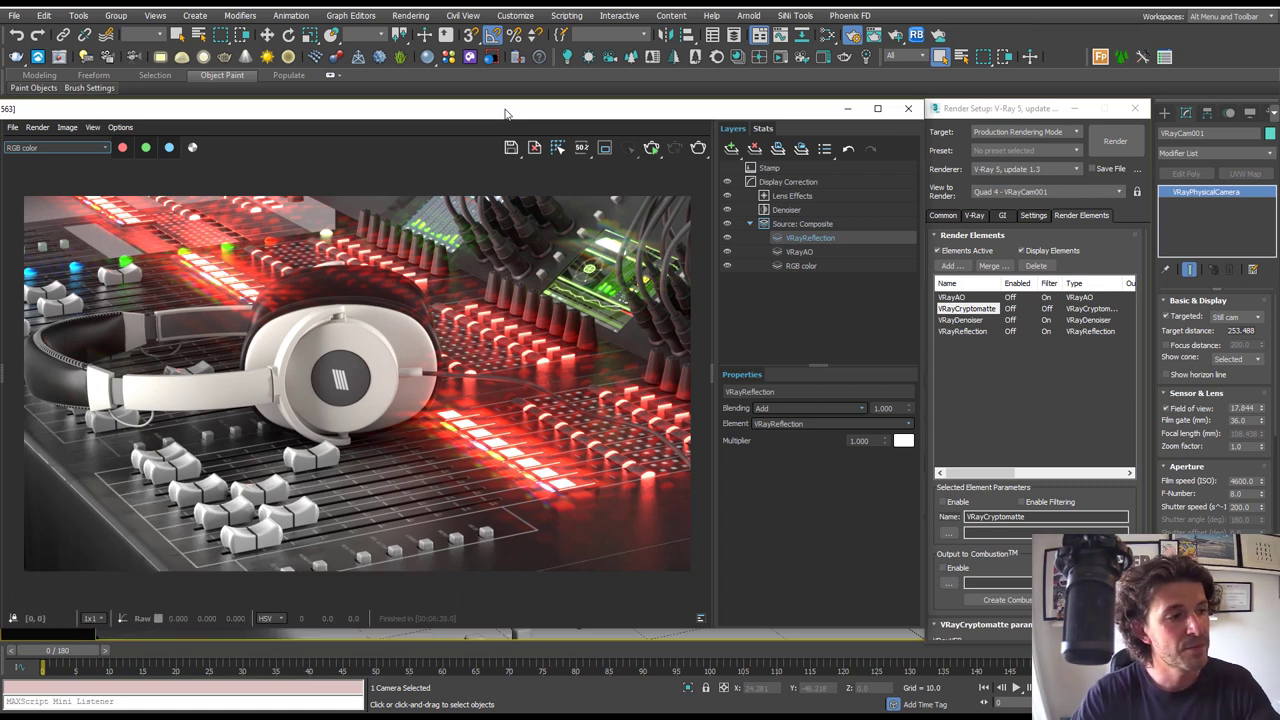
click(55, 147)
click(50, 250)
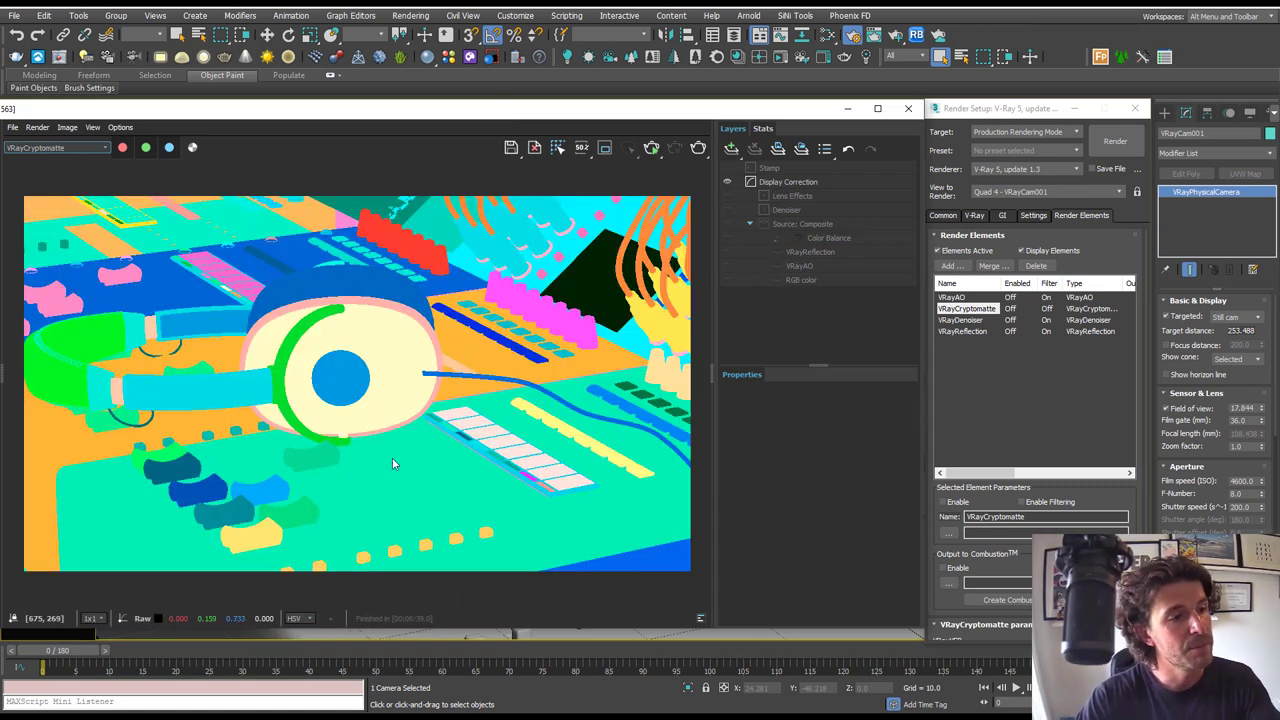
Step: Add a Color Balance layer with Cyan-Red pushed fully to 1.0
click(732, 149)
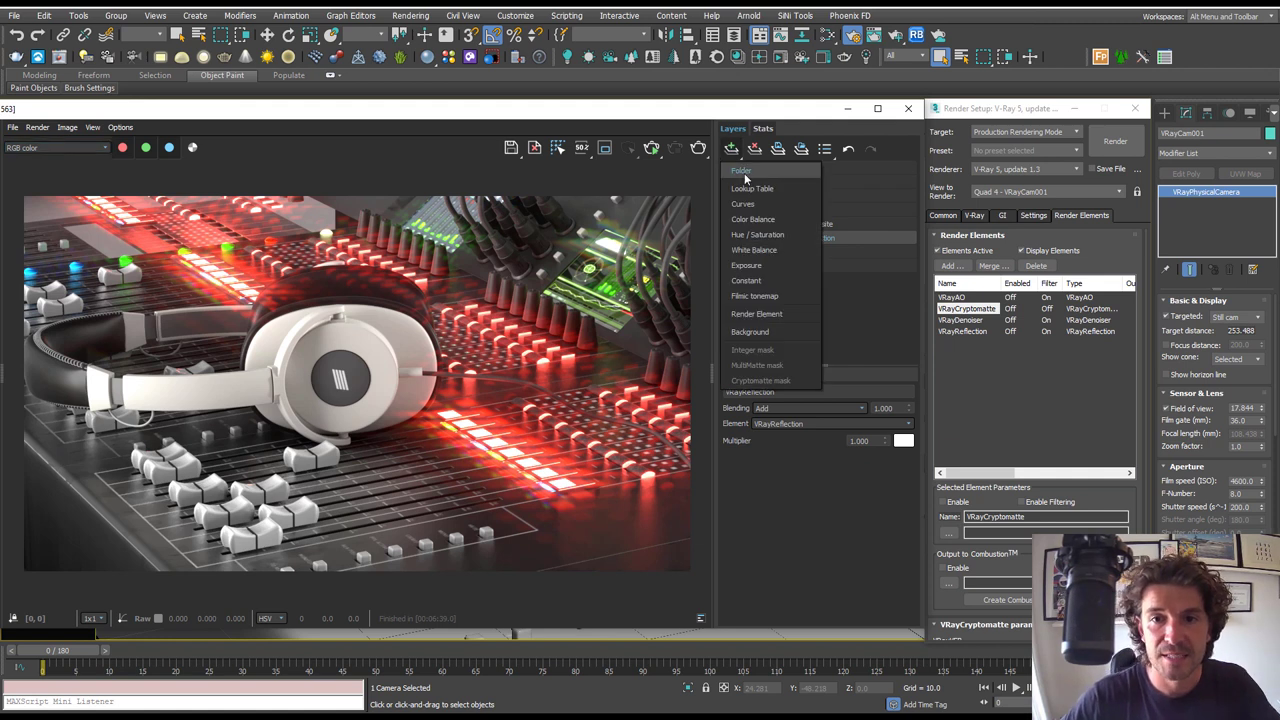
click(754, 220)
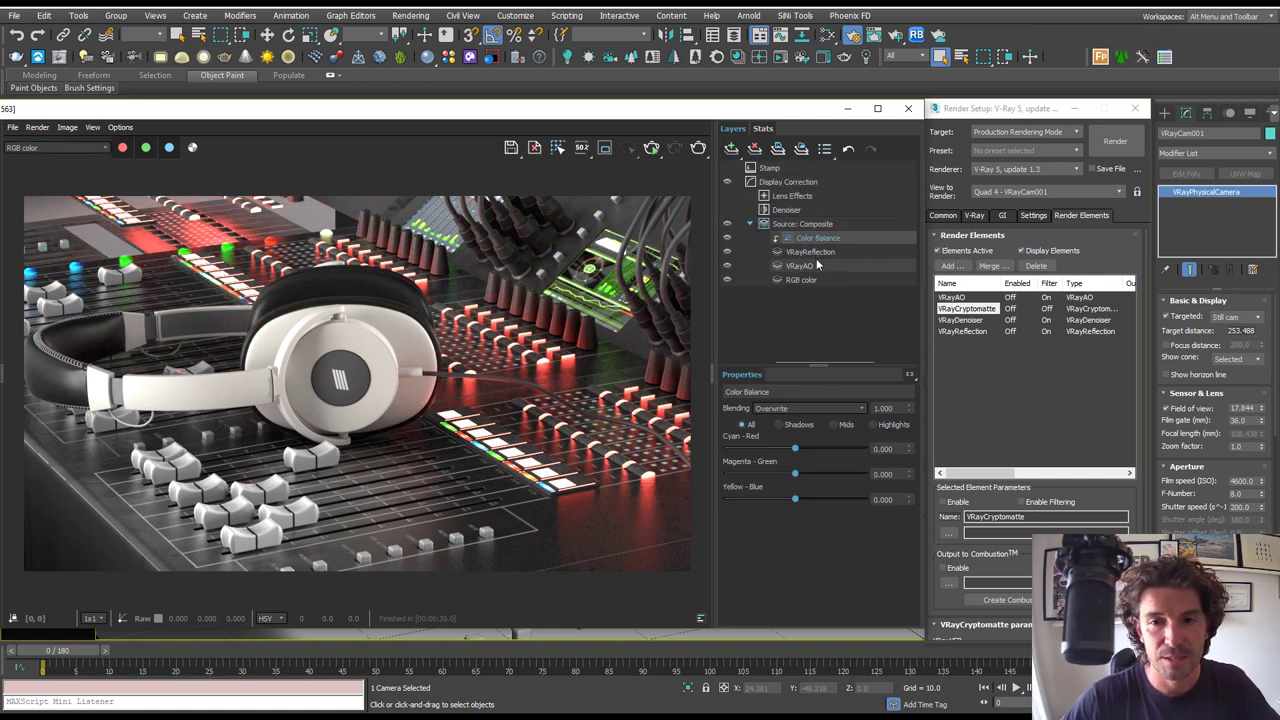
drag(795, 448, 864, 448)
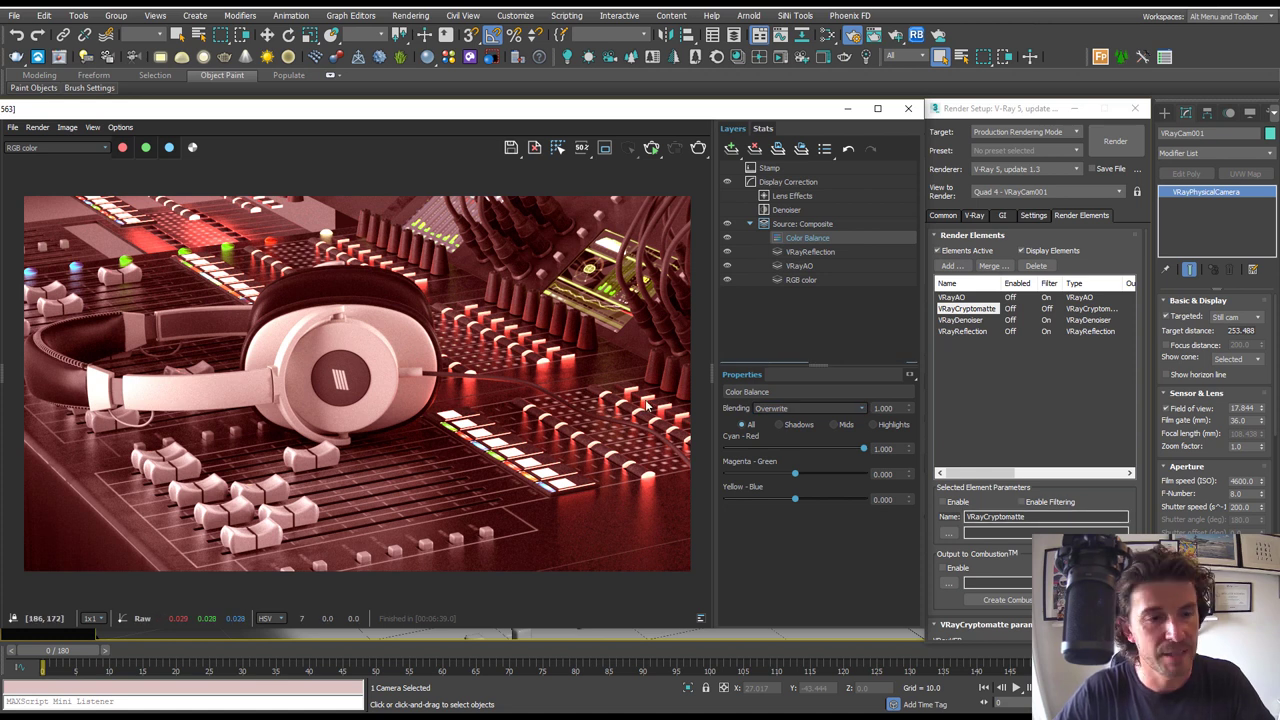
Step: Mask the Color Balance with a Cryptomatte picking the headband, checking the mask preview
click(909, 375)
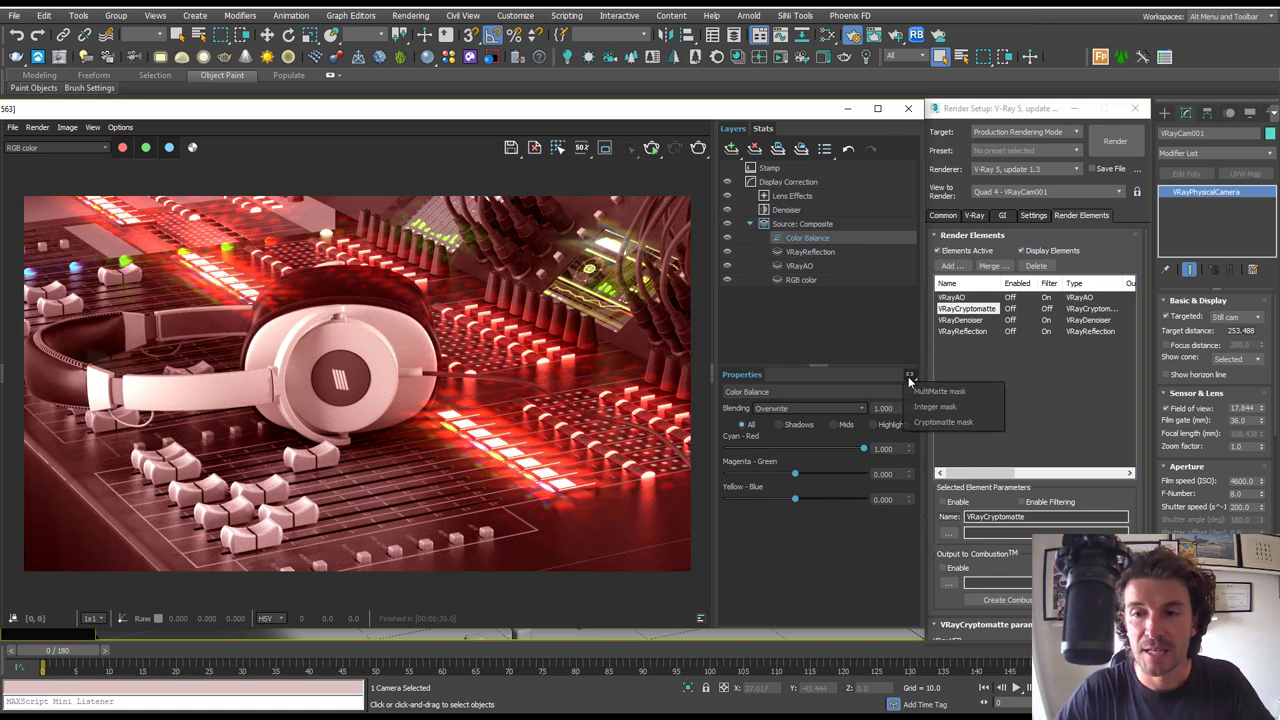
click(945, 424)
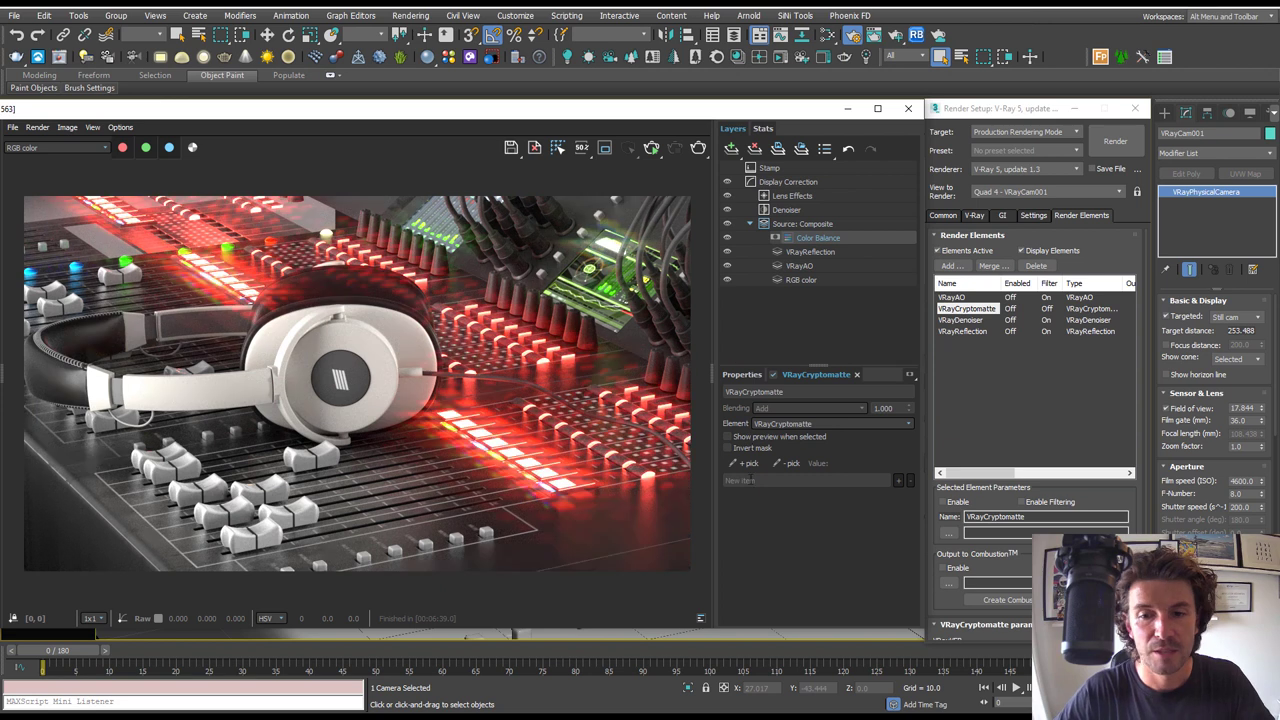
click(746, 465)
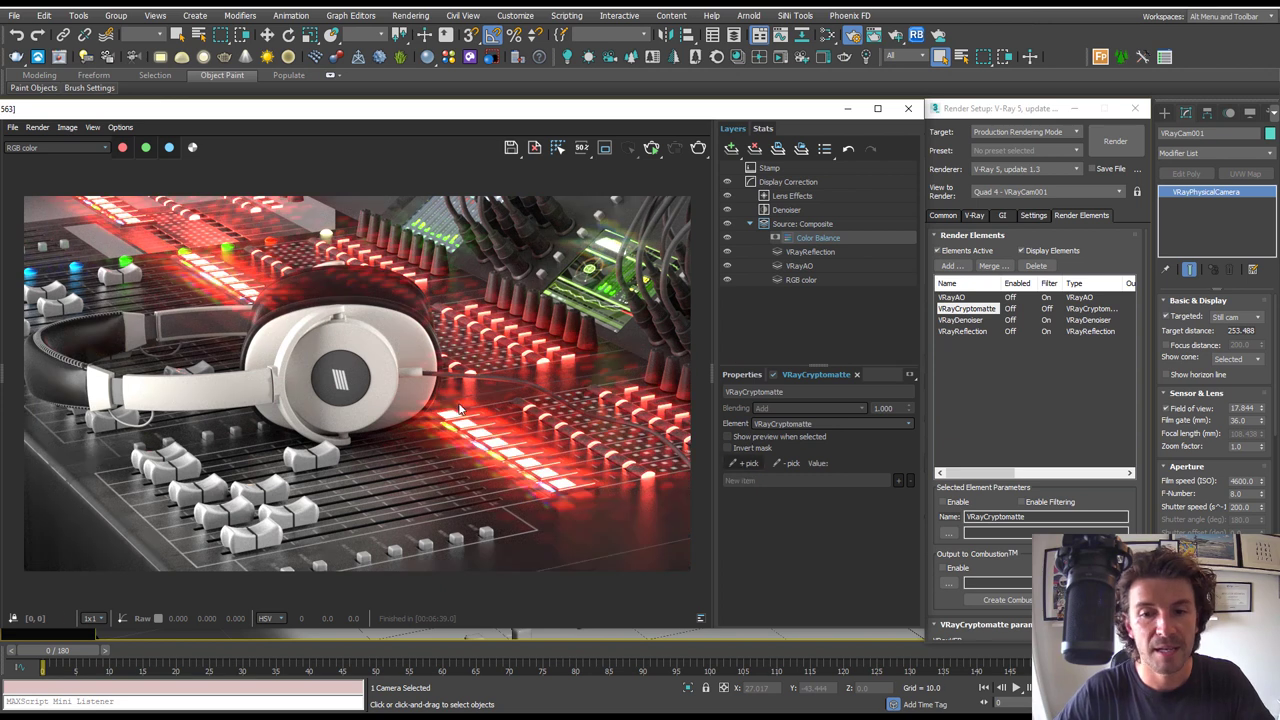
click(88, 333)
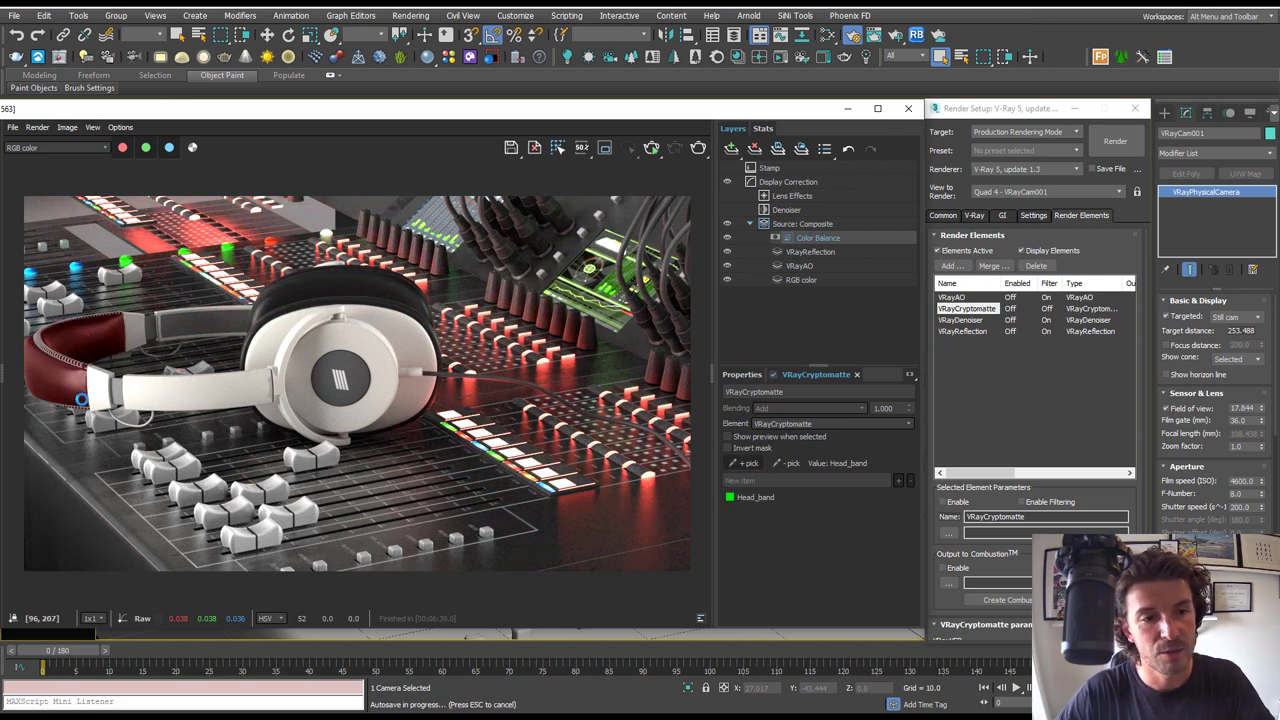
click(789, 436)
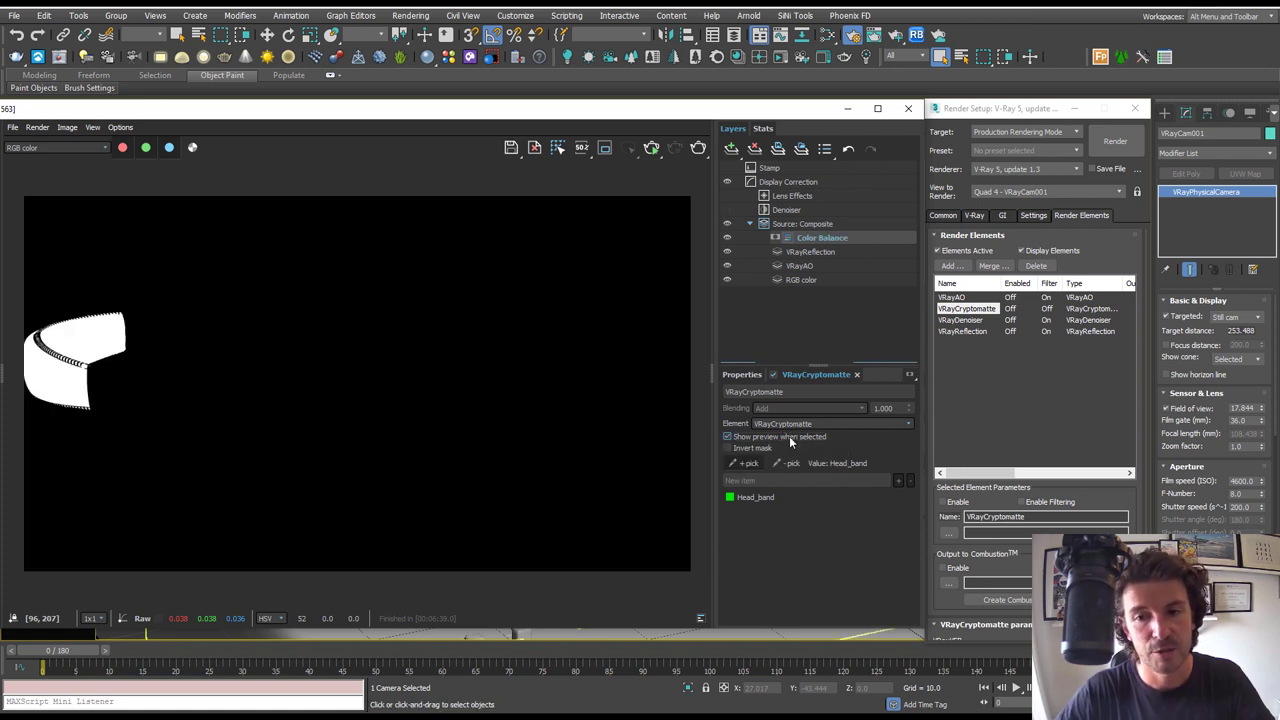
click(789, 436)
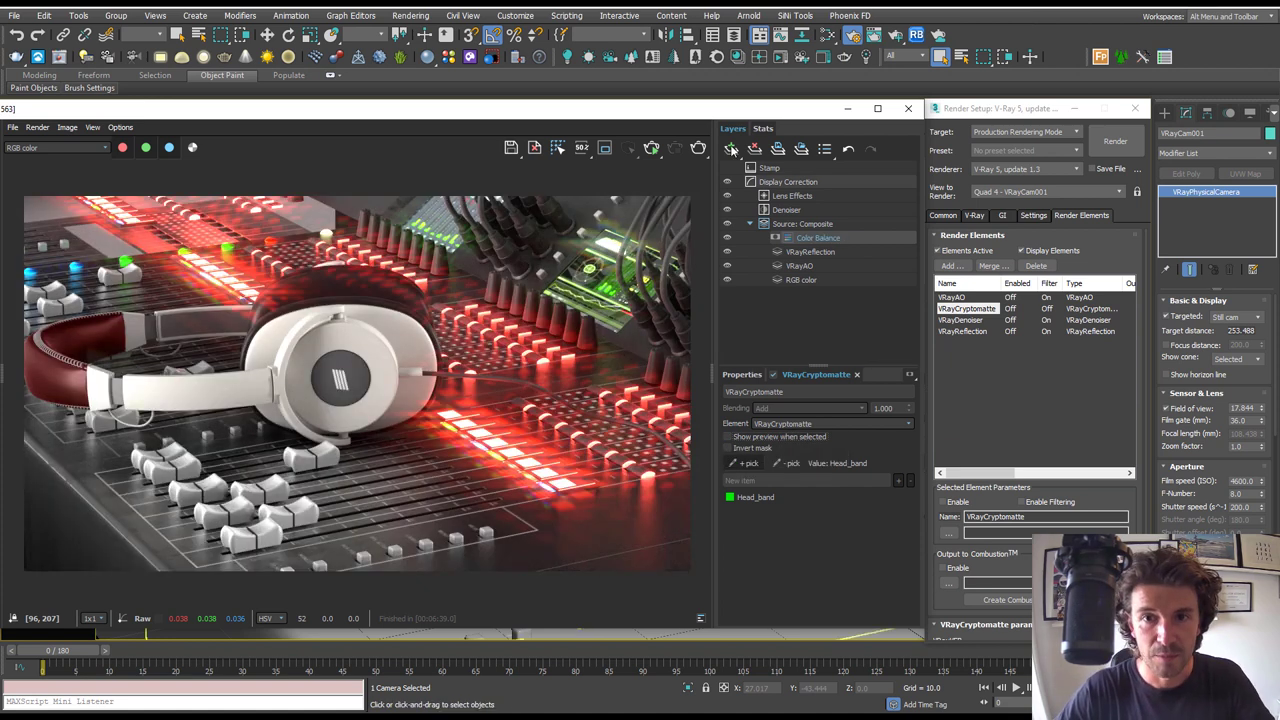
click(731, 148)
Step: Add a Hue/Saturation layer with a Cryptomatte mask that picks the Head_band object
click(757, 234)
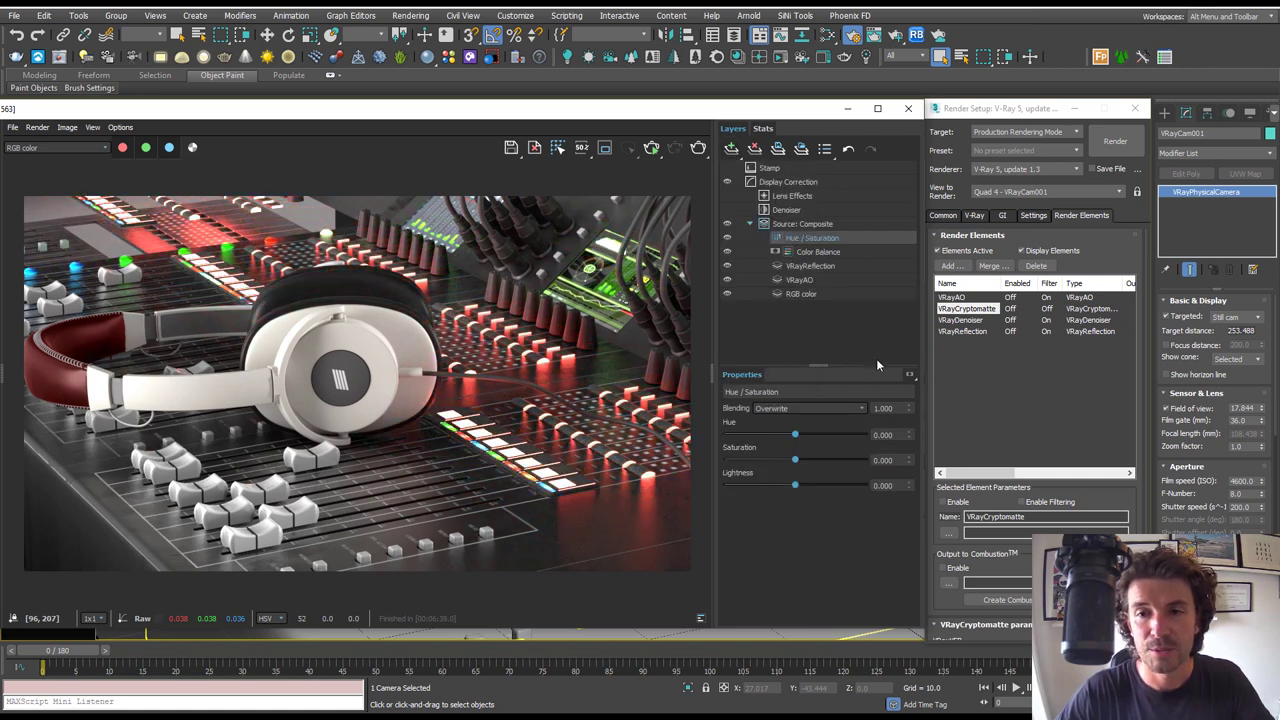
click(909, 376)
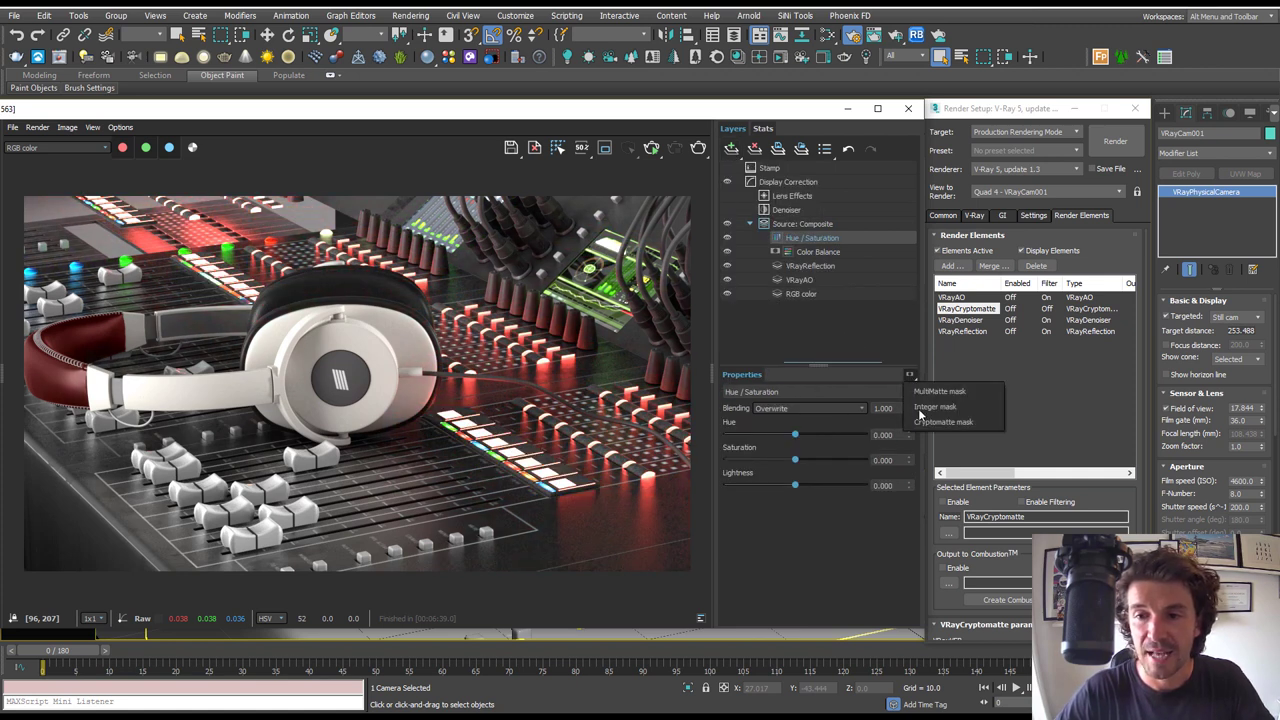
click(941, 421)
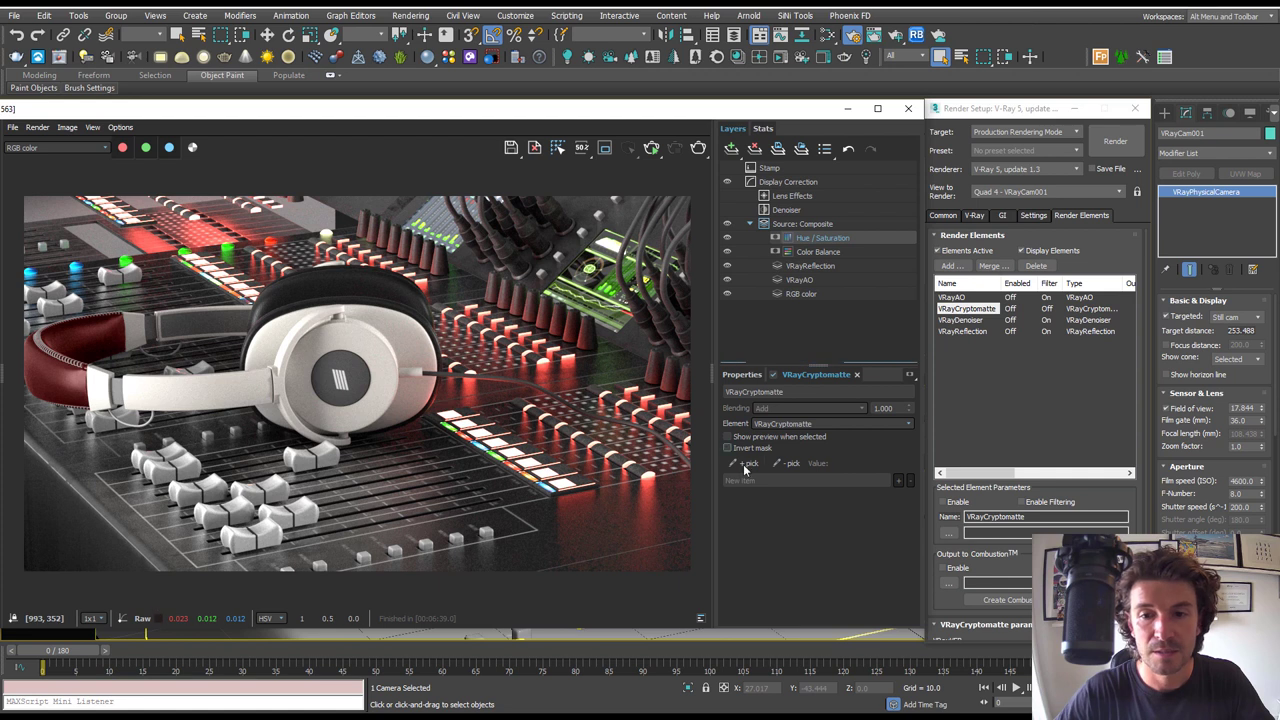
click(97, 345)
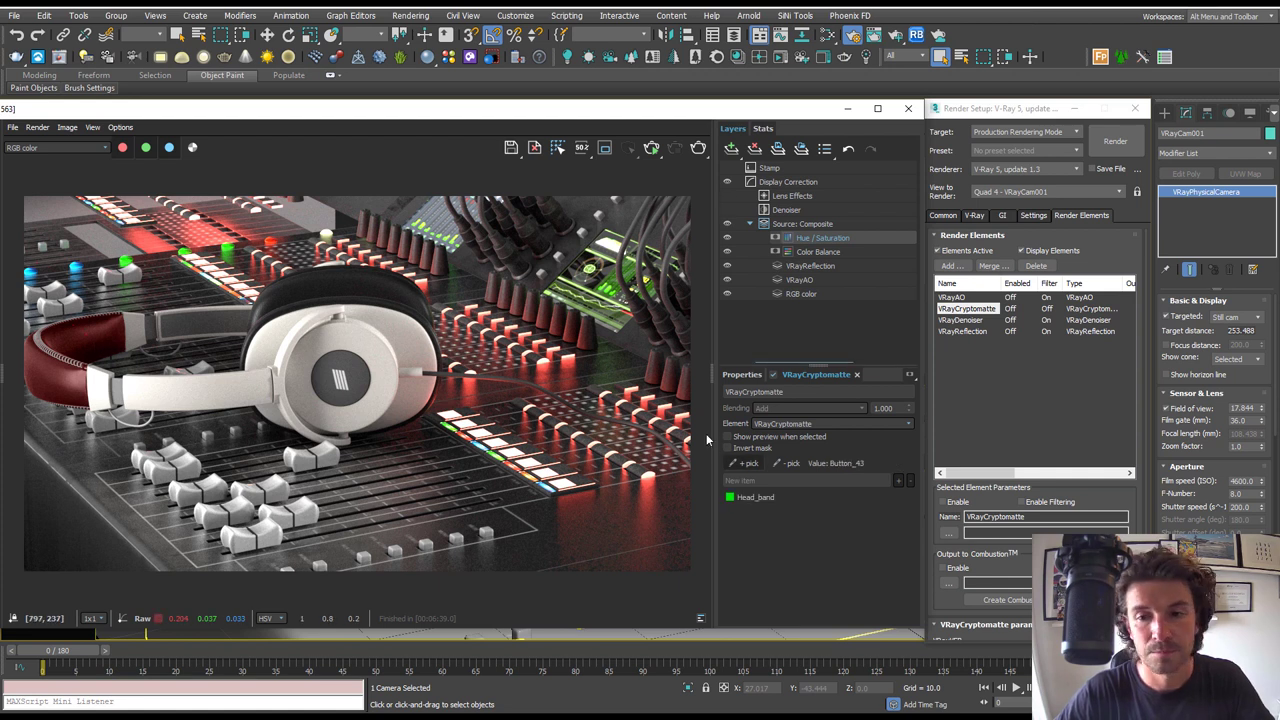
Step: Set the layer's saturation to 0.515 and hue to 145.049 so the headband turns green
click(741, 376)
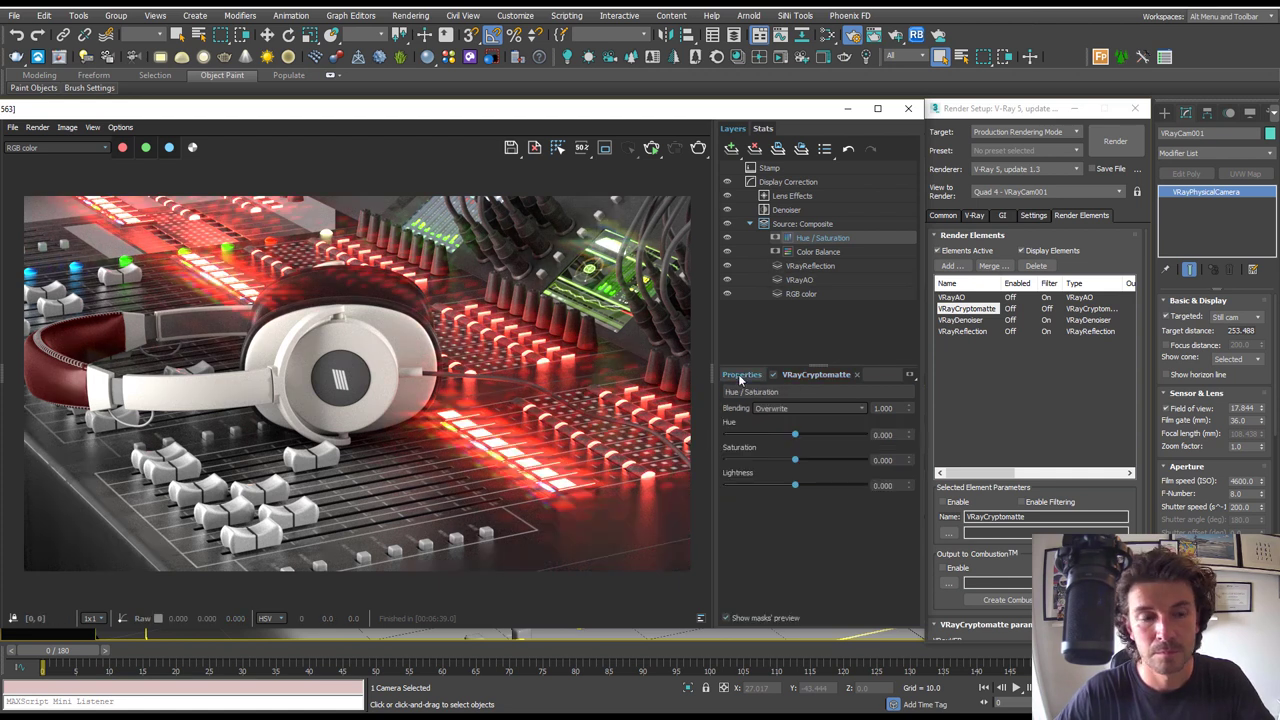
drag(797, 462, 831, 462)
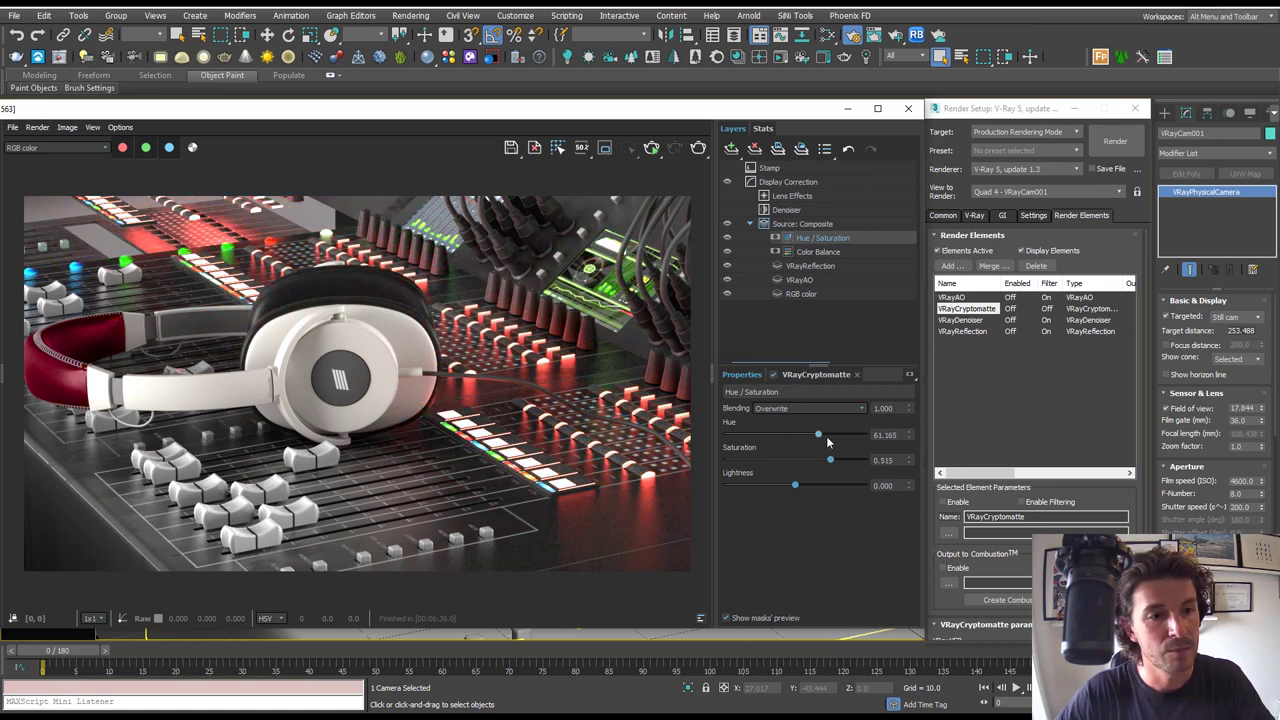
click(850, 435)
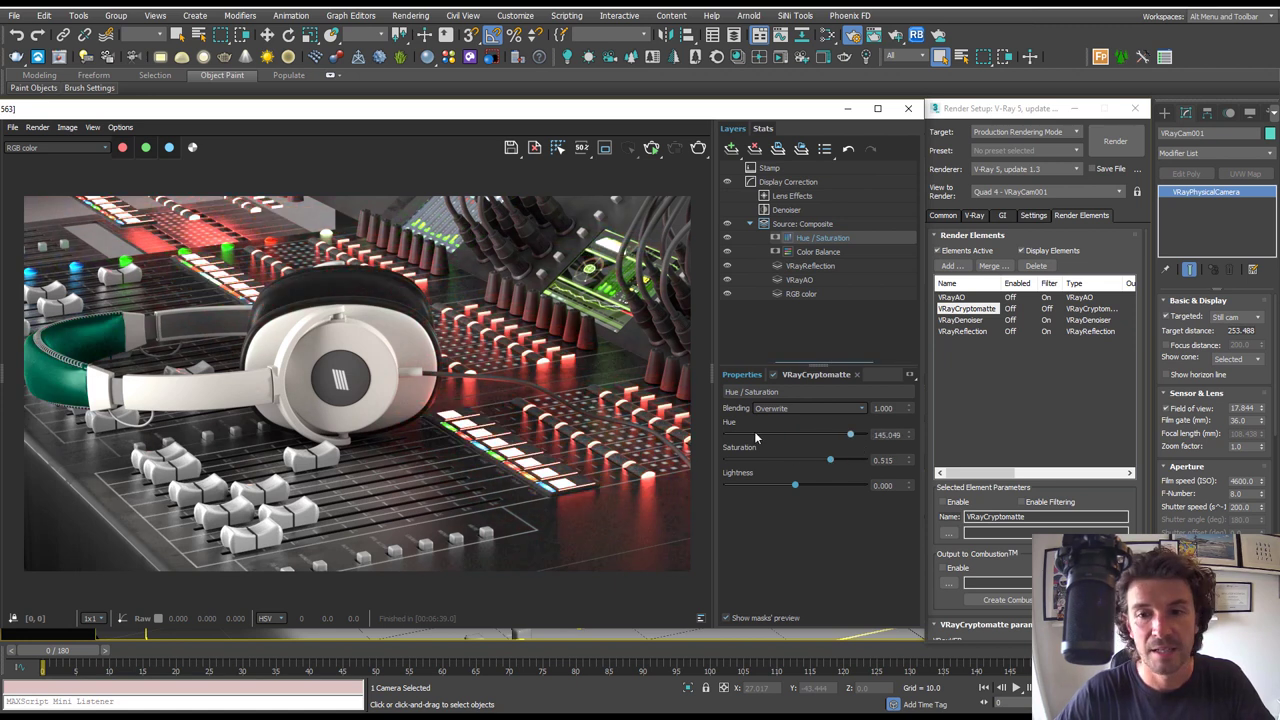